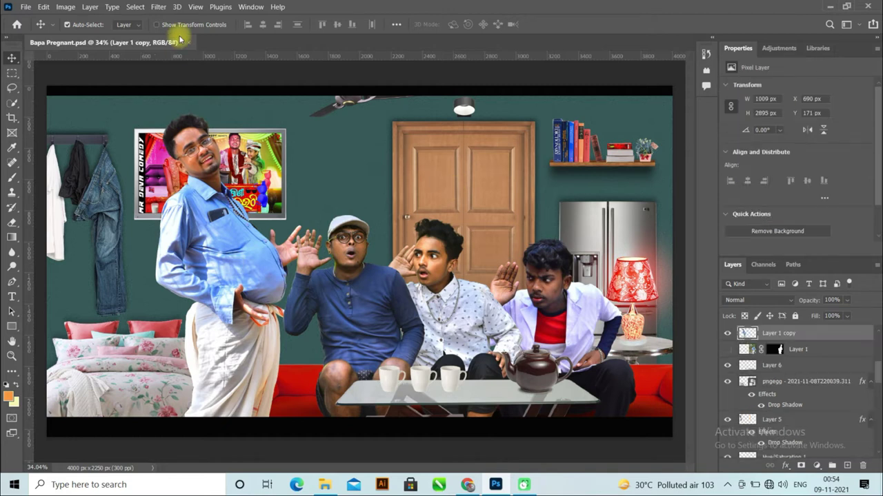
- Open the Camera Raw Filter for the standing man; set highlights and whites to -100, shadows and blacks to +100, and contrast to about +33
{"action": "left_click", "coordinate": [158, 7]}
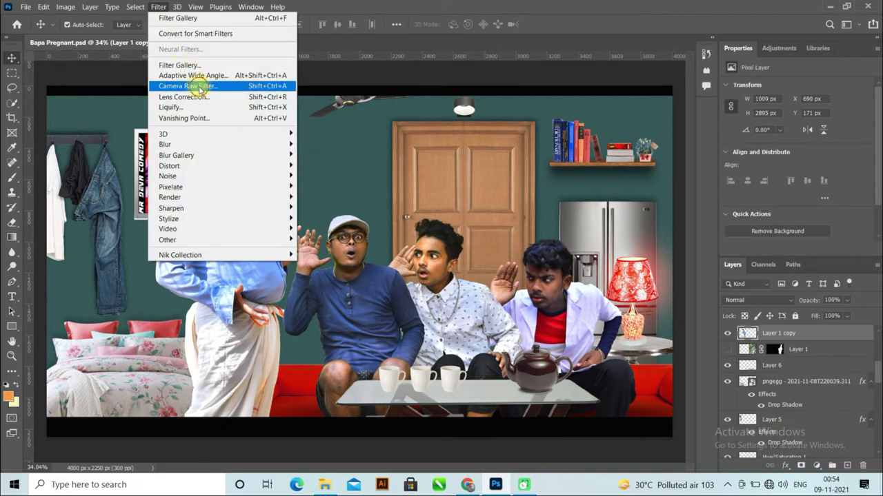
{"action": "left_click", "coordinate": [197, 84]}
{"action": "left_click_drag", "start_coordinate": [189, 141], "coordinate": [266, 221]}
{"action": "left_click_drag", "start_coordinate": [670, 249], "coordinate": [589, 252]}
{"action": "left_click_drag", "start_coordinate": [670, 272], "coordinate": [722, 269]}
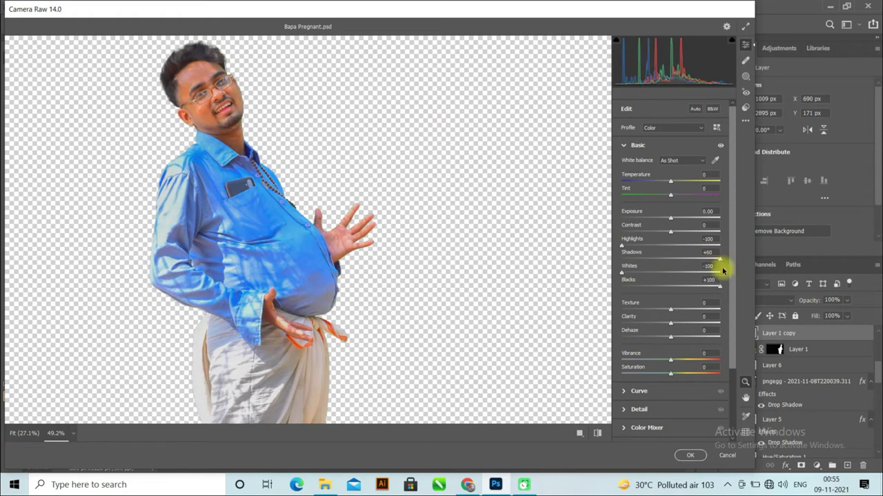
{"action": "left_click_drag", "start_coordinate": [670, 230], "coordinate": [687, 232]}
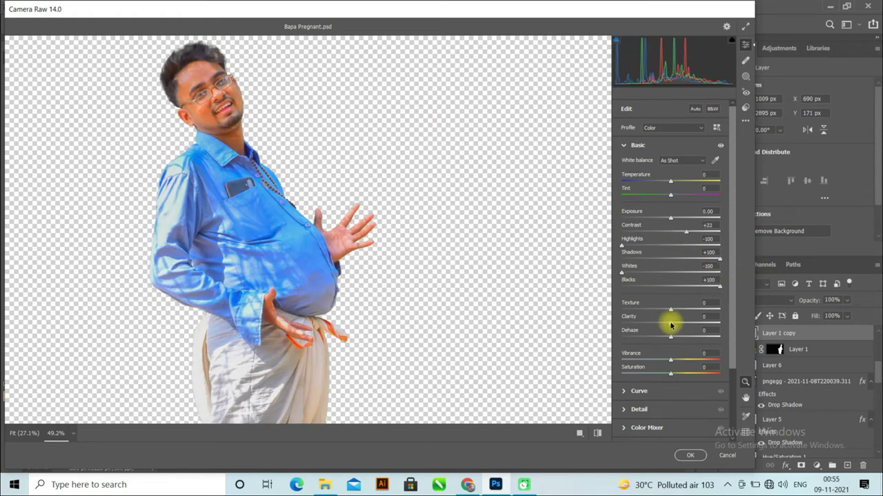
- Fine-tune the standing man's basic detail and set the tone curve's shadows to -21
{"action": "left_click_drag", "start_coordinate": [670, 310], "coordinate": [660, 359]}
{"action": "left_click", "coordinate": [625, 146]}
{"action": "left_click", "coordinate": [623, 165]}
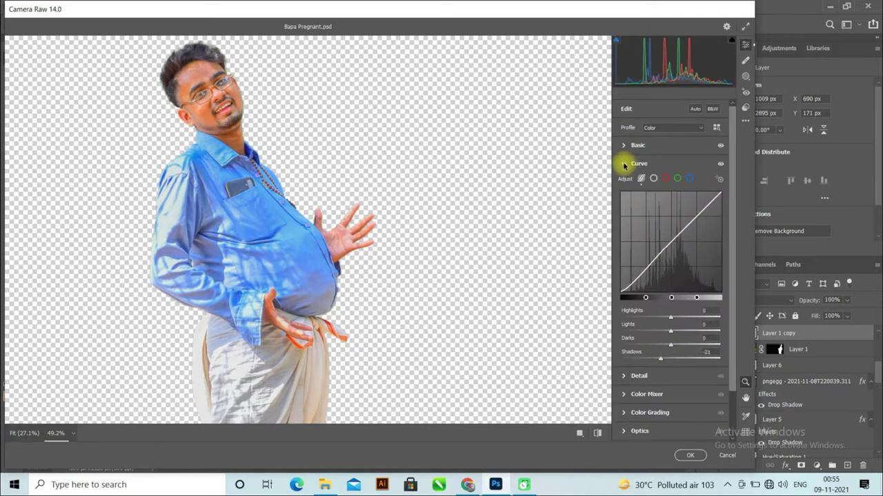
{"action": "left_click", "coordinate": [624, 166]}
- In the Color Mixer, set red saturation -28 and luminance +10, orange saturation -16 and luminance +17, yellow hue -46 and saturation -8
{"action": "left_click", "coordinate": [624, 200]}
{"action": "left_click", "coordinate": [636, 231]}
{"action": "left_click_drag", "start_coordinate": [670, 265], "coordinate": [647, 253]}
{"action": "left_click", "coordinate": [647, 230]}
- Lower green saturation to -58 and magenta saturation to -51, and boost the blues to make the man's shirt more vivid
{"action": "left_click", "coordinate": [659, 230]}
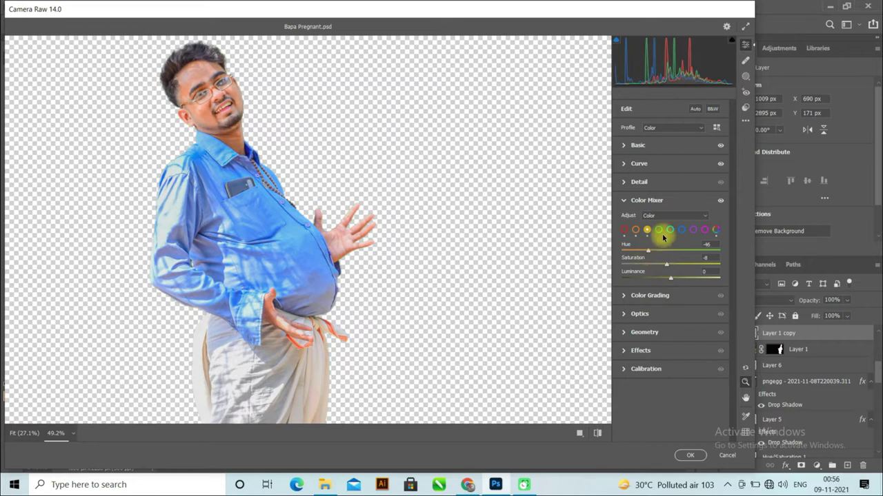
{"action": "left_click", "coordinate": [682, 230]}
{"action": "left_click_drag", "start_coordinate": [670, 264], "coordinate": [647, 266]}
{"action": "left_click", "coordinate": [704, 230]}
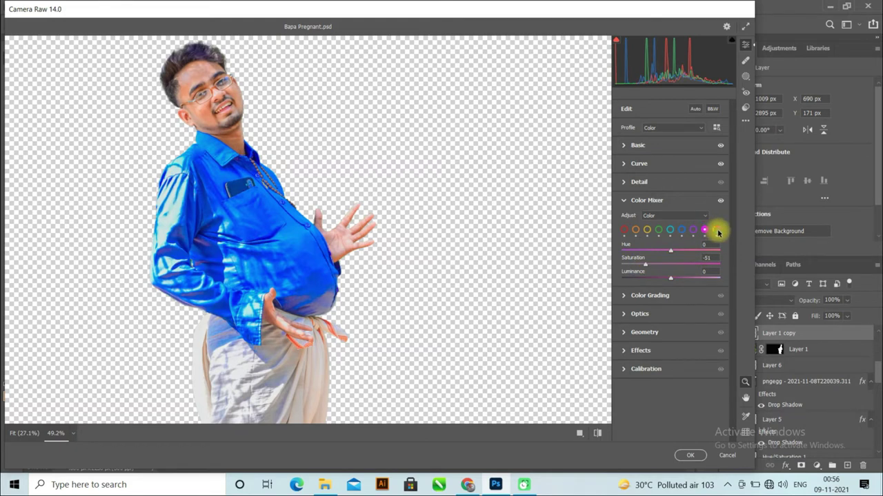
- Apply the Camera Raw adjustments to the standing man's layer and save the document
{"action": "left_click", "coordinate": [717, 231]}
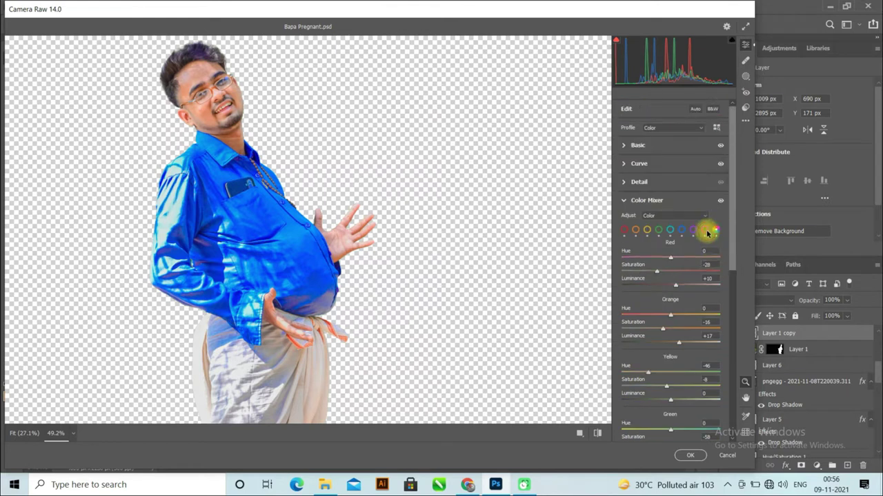
{"action": "left_click", "coordinate": [704, 230]}
{"action": "left_click", "coordinate": [624, 200]}
{"action": "left_click", "coordinate": [685, 456]}
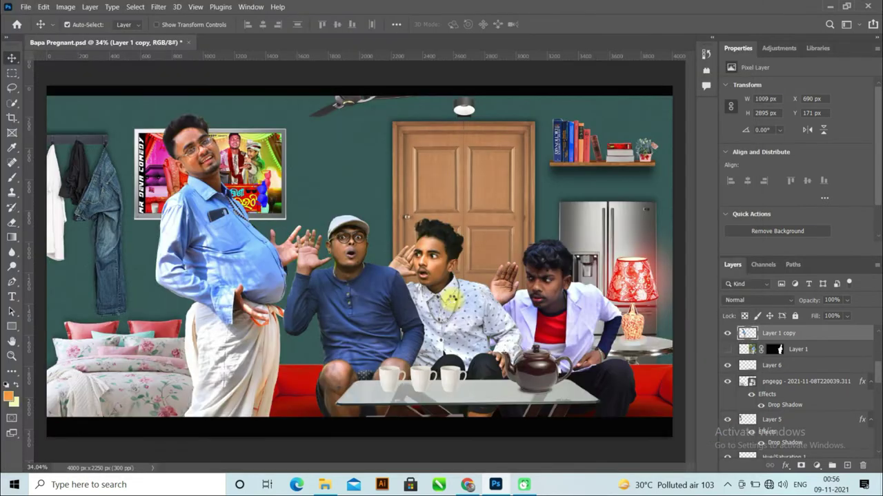
{"action": "key", "text": "ctrl+s"}
- Remove small blemishes from the standing man's face with a small Spot Healing Brush
{"action": "scroll", "coordinate": [431, 297], "scroll_direction": "down", "scroll_amount": 2}
{"action": "scroll", "coordinate": [431, 297], "scroll_direction": "up", "scroll_amount": 3}
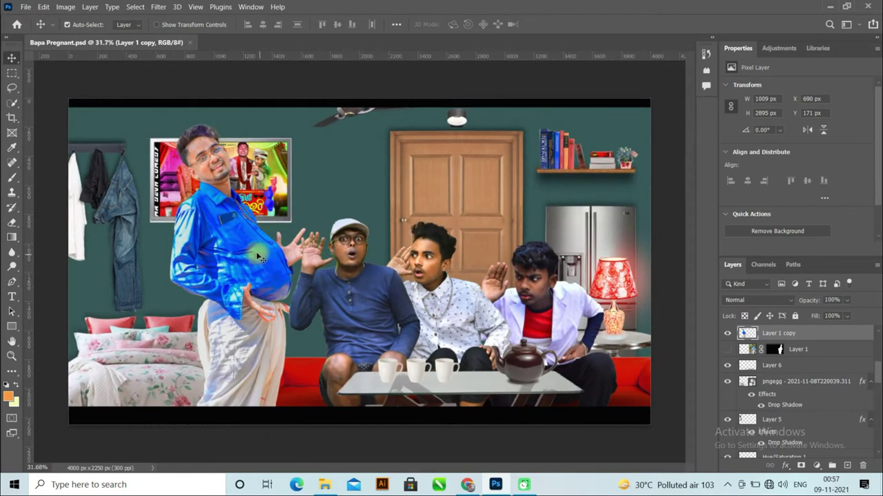
{"action": "scroll", "coordinate": [170, 129], "scroll_direction": "up", "scroll_amount": 3}
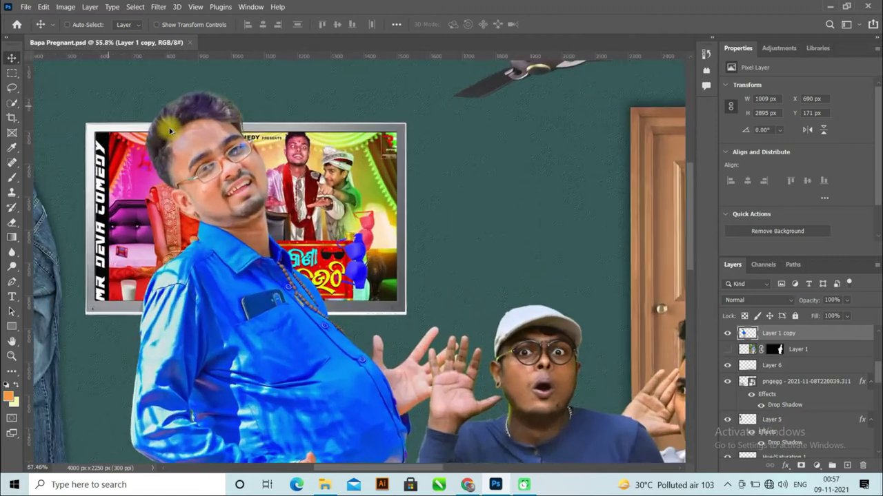
{"action": "scroll", "coordinate": [170, 129], "scroll_direction": "up", "scroll_amount": 6}
{"action": "key", "text": "j"}
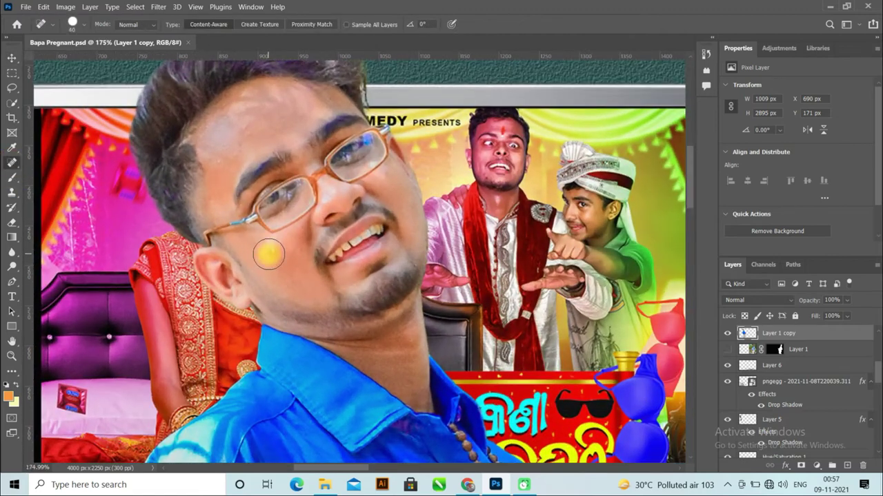
{"action": "left_click", "coordinate": [80, 27]}
{"action": "left_click", "coordinate": [89, 82]}
{"action": "left_click", "coordinate": [77, 29]}
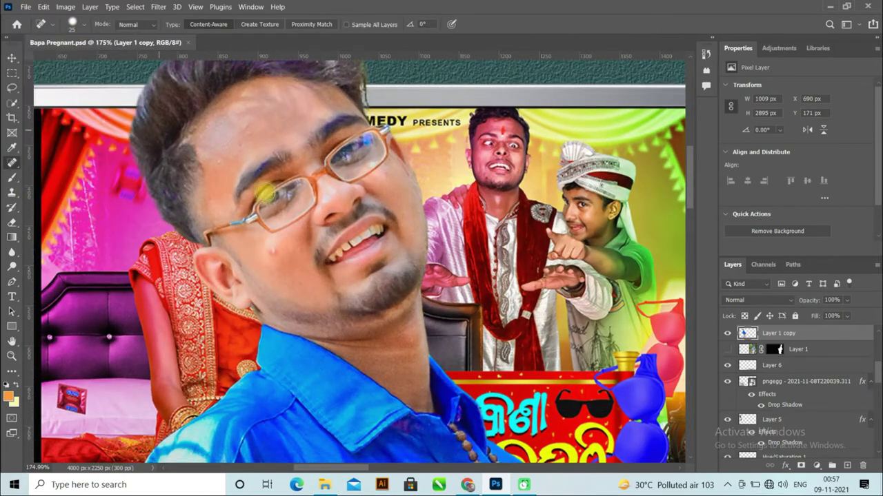
{"action": "scroll", "coordinate": [293, 260], "scroll_direction": "up", "scroll_amount": 2}
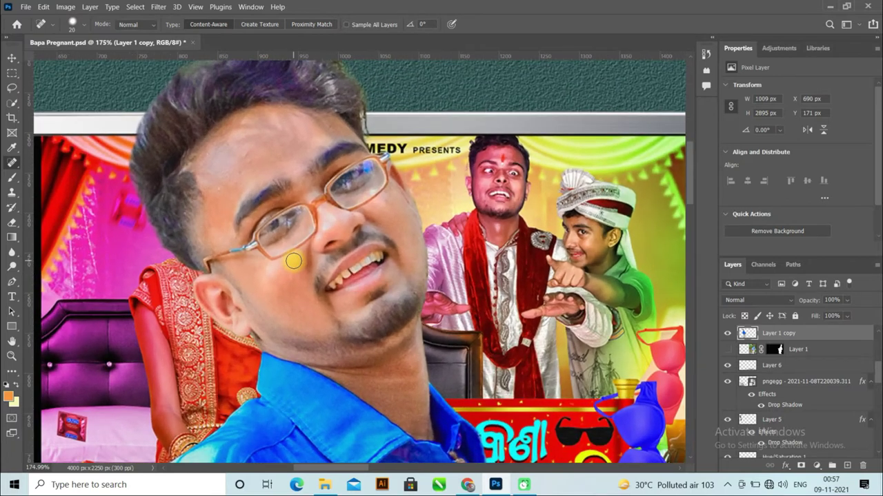
- Add a new empty layer above Layer 1 copy and clip it to that layer
{"action": "left_click", "coordinate": [846, 465]}
{"action": "right_click", "coordinate": [817, 337]}
{"action": "left_click", "coordinate": [696, 242]}
- Set up the Mixer Brush with wet 10%, load 12%, mix 12%, flow 30%, smoothing 0% and angle 22°
{"action": "right_click", "coordinate": [12, 178]}
{"action": "left_click", "coordinate": [57, 210]}
{"action": "left_click", "coordinate": [252, 25]}
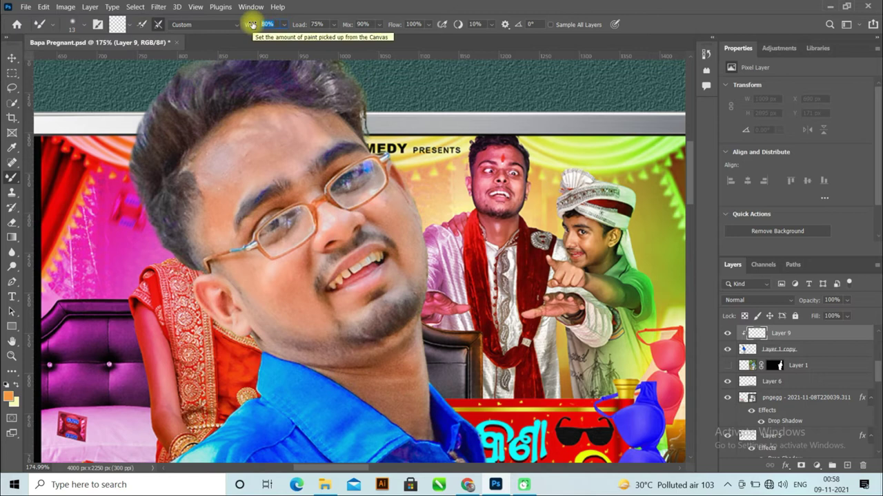
{"action": "type", "text": "10"}
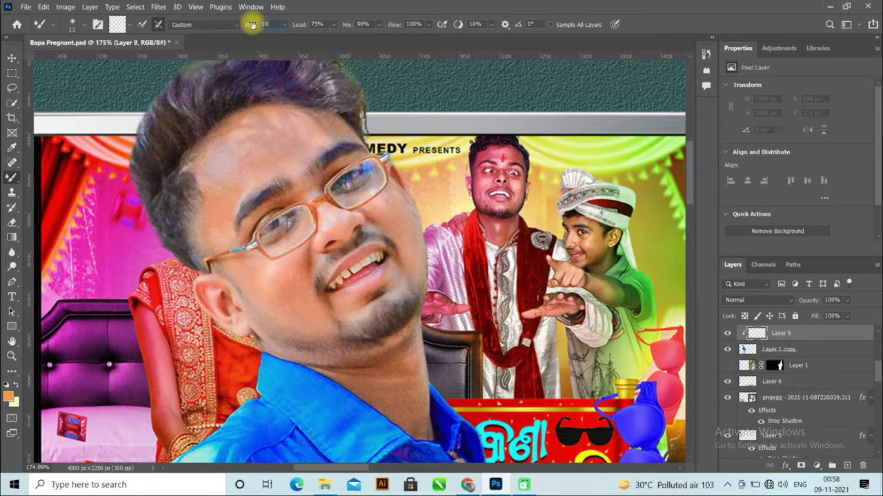
{"action": "left_click", "coordinate": [300, 24]}
{"action": "left_click", "coordinate": [344, 24]}
{"action": "type", "text": "12"}
{"action": "left_click", "coordinate": [386, 26]}
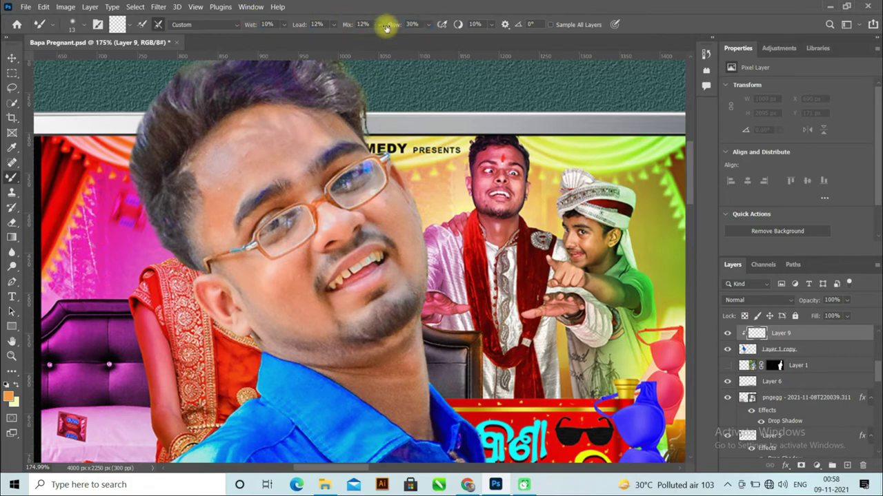
{"action": "left_click", "coordinate": [457, 25]}
{"action": "type", "text": "0"}
{"action": "key", "text": "Tab"}
{"action": "type", "text": "22"}
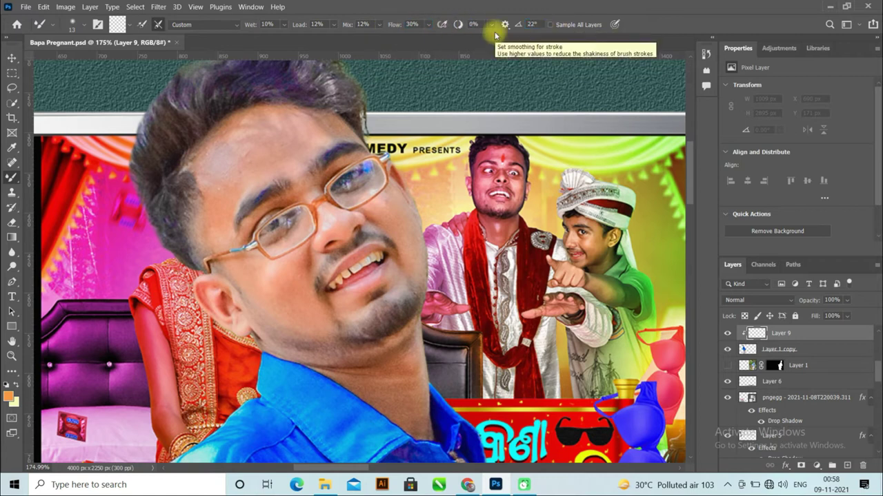
- Smooth the skin on the man's forehead and around his eyebrows with the Mixer Brush, sampling all layers
{"action": "mouse_move", "coordinate": [223, 167]}
{"action": "left_mouse_down"}
{"action": "mouse_move", "coordinate": [220, 214]}
{"action": "mouse_move", "coordinate": [247, 157]}
{"action": "mouse_move", "coordinate": [215, 156]}
{"action": "mouse_move", "coordinate": [272, 147]}
{"action": "mouse_move", "coordinate": [222, 158]}
{"action": "mouse_move", "coordinate": [209, 175]}
{"action": "mouse_move", "coordinate": [322, 133]}
{"action": "left_mouse_up"}
{"action": "left_click", "coordinate": [10, 177]}
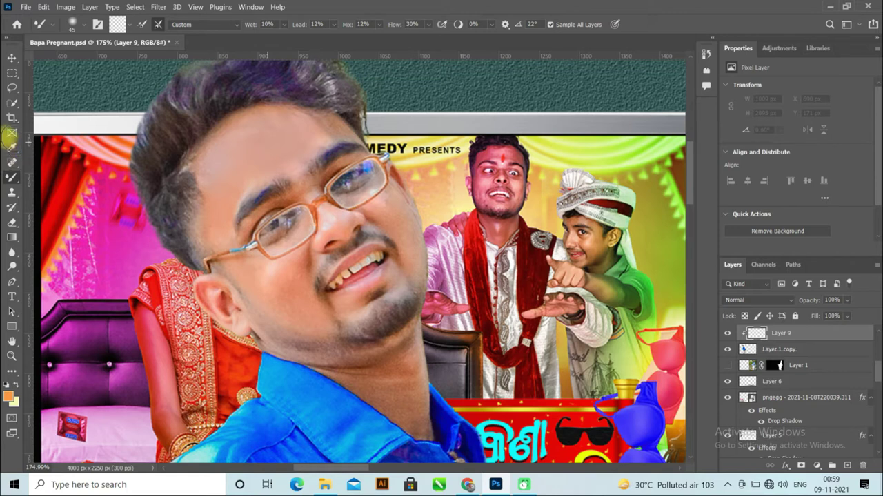
{"action": "key", "text": "bracketleft"}
{"action": "key", "text": "bracketleft"}
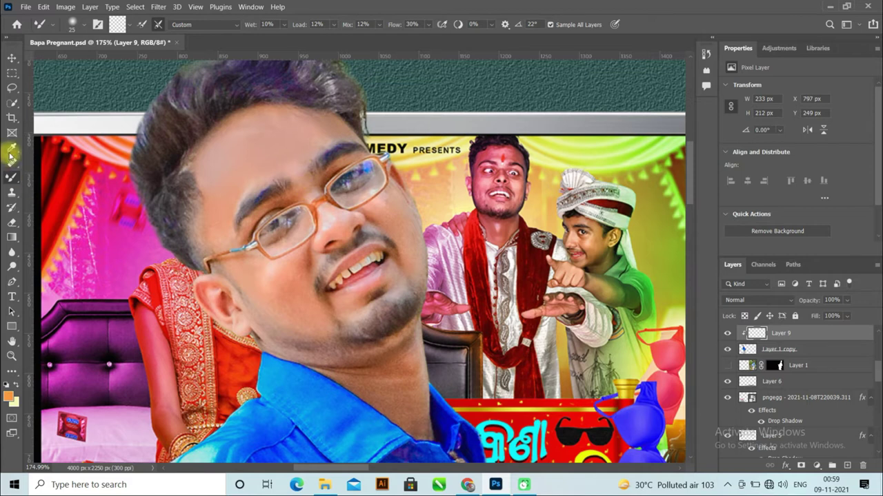
{"action": "scroll", "coordinate": [216, 200], "scroll_direction": "down", "scroll_amount": 2}
{"action": "left_click", "coordinate": [216, 201]}
{"action": "left_click_drag", "start_coordinate": [246, 182], "coordinate": [355, 110]}
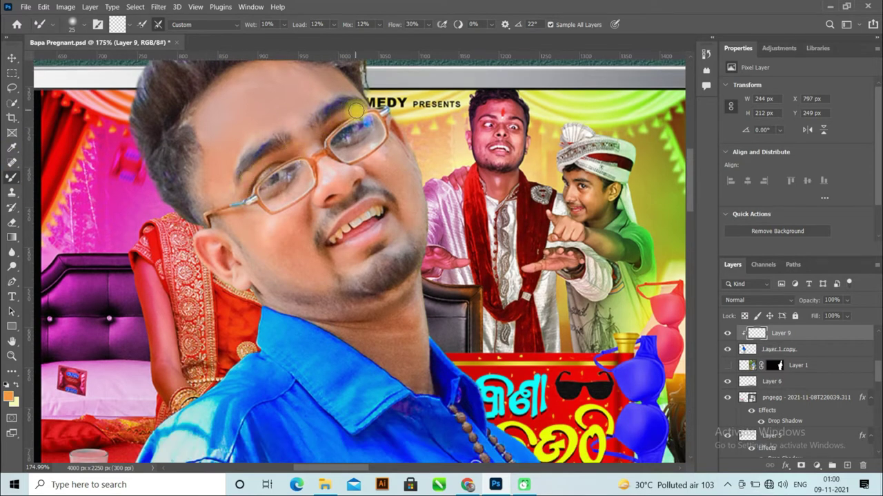
- Smooth the man's cheeks and nose with Mixer Brush strokes, adjusting the brush size between areas
{"action": "scroll", "coordinate": [248, 223], "scroll_direction": "down", "scroll_amount": 1}
{"action": "left_click_drag", "start_coordinate": [247, 223], "coordinate": [270, 221]}
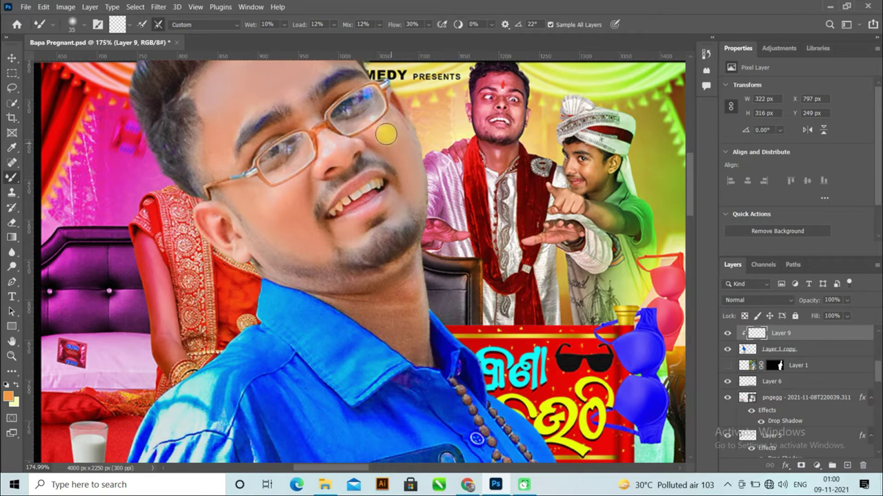
{"action": "scroll", "coordinate": [393, 136], "scroll_direction": "up", "scroll_amount": 1}
{"action": "key", "text": "bracketleft"}
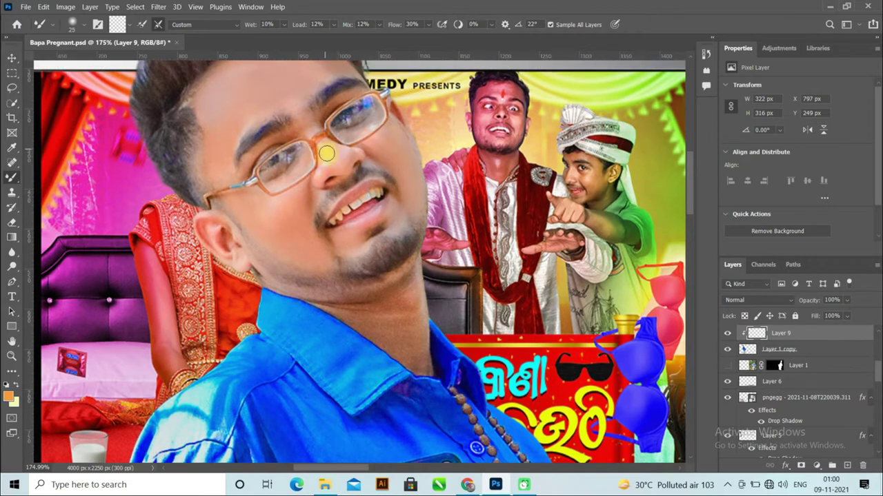
- Smooth the skin on the man's neck and hands with a larger Mixer Brush of size 40
{"action": "scroll", "coordinate": [360, 179], "scroll_direction": "down", "scroll_amount": 3}
{"action": "key", "text": "bracketright"}
{"action": "key", "text": "bracketright"}
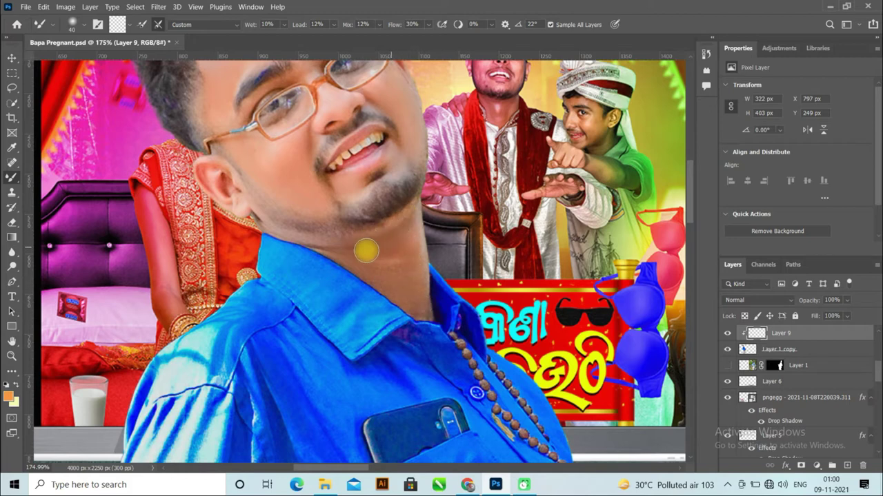
{"action": "scroll", "coordinate": [380, 252], "scroll_direction": "down", "scroll_amount": 3}
{"action": "scroll", "coordinate": [381, 253], "scroll_direction": "up", "scroll_amount": 4}
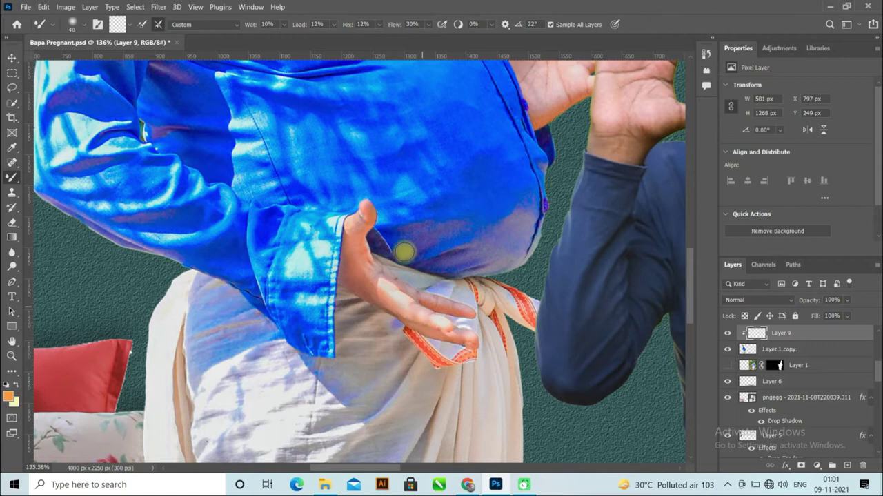
{"action": "scroll", "coordinate": [426, 313], "scroll_direction": "up", "scroll_amount": 3}
{"action": "scroll", "coordinate": [558, 207], "scroll_direction": "up", "scroll_amount": 1}
{"action": "scroll", "coordinate": [371, 252], "scroll_direction": "down", "scroll_amount": 5}
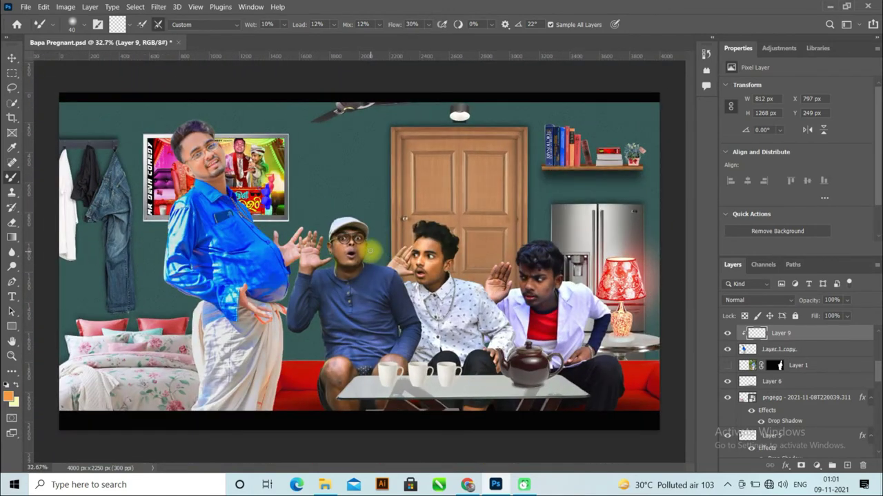
- Merge the skin-smoothing Layer 9 with Layer 1 copy
{"action": "left_click", "coordinate": [816, 349], "text": "ctrl"}
{"action": "right_click", "coordinate": [831, 342]}
{"action": "left_click", "coordinate": [741, 344]}
- Add a Selective Color adjustment for the standing man and tune its individual color ranges
{"action": "left_click", "coordinate": [817, 466]}
{"action": "left_click", "coordinate": [806, 465]}
{"action": "left_click", "coordinate": [793, 249]}
{"action": "mouse_move", "coordinate": [796, 190]}
{"action": "left_mouse_down"}
{"action": "mouse_move", "coordinate": [811, 191]}
{"action": "mouse_move", "coordinate": [771, 198]}
{"action": "mouse_move", "coordinate": [841, 193]}
{"action": "mouse_move", "coordinate": [779, 193]}
{"action": "mouse_move", "coordinate": [804, 194]}
{"action": "left_mouse_up"}
{"action": "left_click", "coordinate": [786, 99]}
{"action": "left_click", "coordinate": [786, 119]}
{"action": "left_click", "coordinate": [781, 100]}
{"action": "left_click", "coordinate": [782, 129]}
{"action": "left_click", "coordinate": [790, 99]}
{"action": "left_click", "coordinate": [782, 135]}
{"action": "left_click", "coordinate": [787, 100]}
{"action": "left_click", "coordinate": [784, 146]}
{"action": "left_click", "coordinate": [783, 101]}
{"action": "left_click", "coordinate": [782, 154]}
{"action": "left_click", "coordinate": [799, 99]}
{"action": "left_click", "coordinate": [795, 186]}
{"action": "left_click", "coordinate": [789, 99]}
{"action": "left_click", "coordinate": [795, 175]}
- Compare the image with and without the Selective Color adjustment, merge it into the standing man's layer, and save the document
{"action": "left_click", "coordinate": [726, 333]}
{"action": "left_click", "coordinate": [727, 333]}
{"action": "right_click", "coordinate": [766, 345]}
{"action": "left_click", "coordinate": [766, 344]}
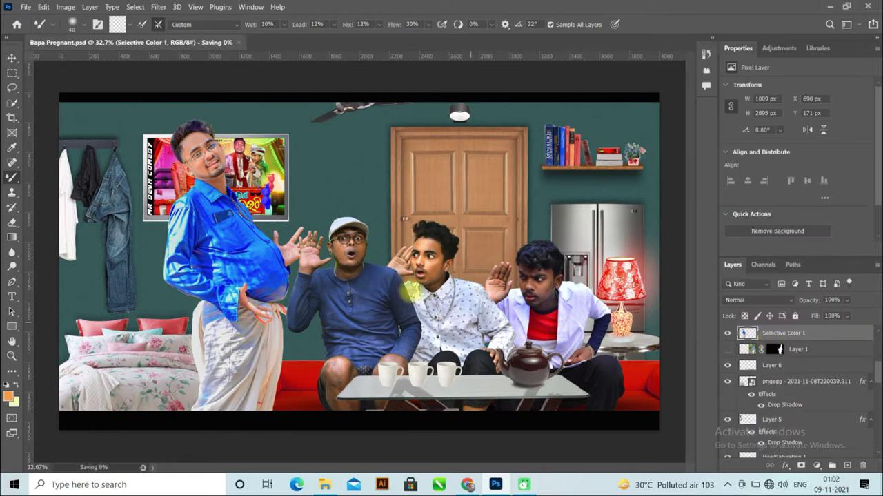
- Apply the layer mask of Layer 4, the seated man in the cap, and save the document
{"action": "scroll", "coordinate": [358, 291], "scroll_direction": "down", "scroll_amount": 3}
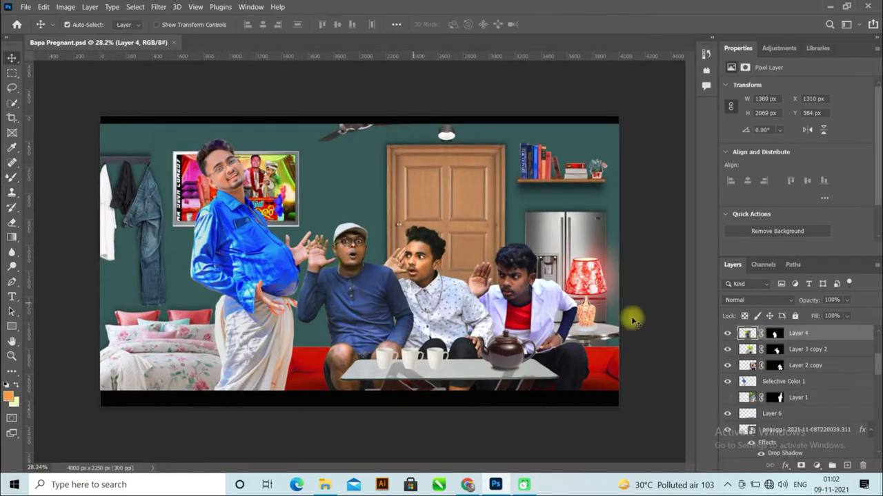
{"action": "right_click", "coordinate": [772, 327]}
{"action": "left_click", "coordinate": [775, 360]}
{"action": "key", "text": "ctrl+s"}
- Open the Camera Raw Filter for the capped man; set shadows and blacks to +100, lower highlights and whites, and slightly raise contrast and clarity
{"action": "left_click", "coordinate": [158, 6]}
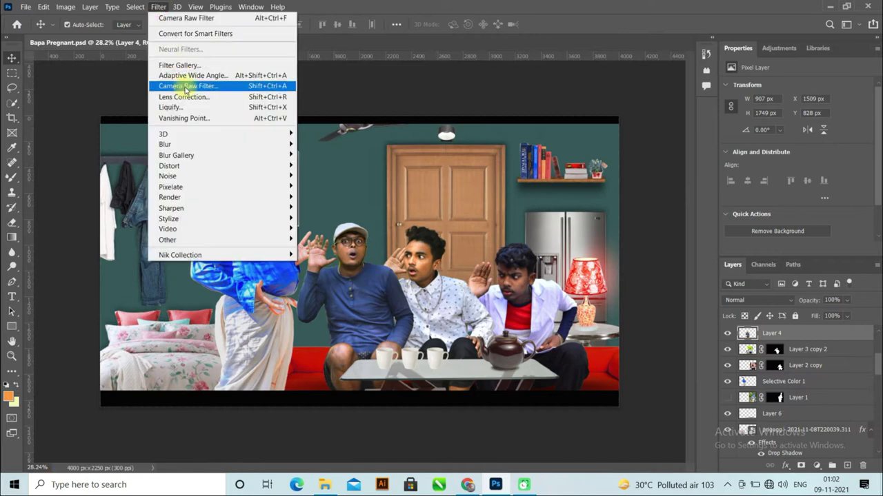
{"action": "left_click", "coordinate": [186, 87]}
{"action": "left_click", "coordinate": [623, 147]}
{"action": "left_click_drag", "start_coordinate": [670, 286], "coordinate": [721, 288]}
{"action": "left_click_drag", "start_coordinate": [670, 259], "coordinate": [768, 286]}
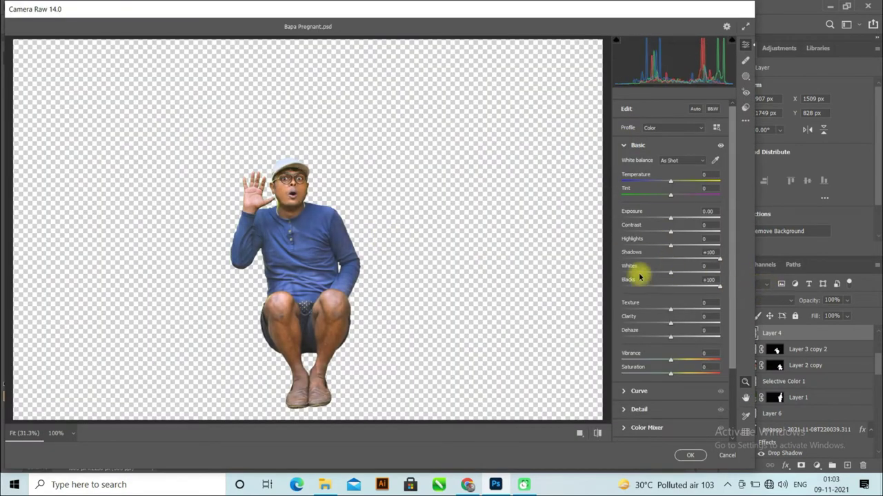
{"action": "left_click_drag", "start_coordinate": [670, 245], "coordinate": [620, 246]}
{"action": "mouse_move", "coordinate": [670, 273]}
{"action": "left_mouse_down"}
{"action": "mouse_move", "coordinate": [644, 273]}
{"action": "mouse_move", "coordinate": [657, 281]}
{"action": "left_mouse_up"}
{"action": "left_click_drag", "start_coordinate": [670, 231], "coordinate": [682, 232]}
{"action": "left_click_drag", "start_coordinate": [670, 322], "coordinate": [675, 321]}
- Set the tone curve's shadows to about -22 for the capped man
{"action": "left_click_drag", "start_coordinate": [671, 309], "coordinate": [659, 356]}
{"action": "left_click", "coordinate": [624, 145]}
{"action": "left_click", "coordinate": [624, 163]}
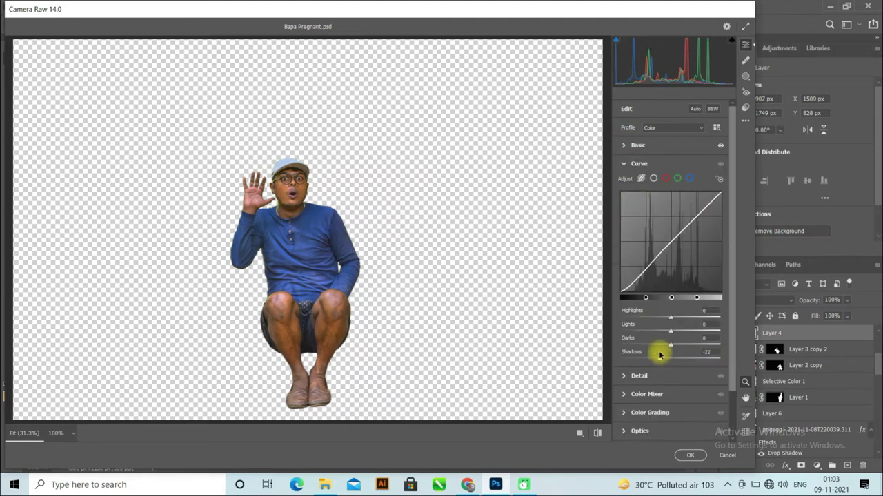
{"action": "left_click", "coordinate": [624, 164]}
- In the Color Mixer, lower red saturation to about -11 and orange saturation to -16, and adjust the yellows
{"action": "left_click", "coordinate": [624, 200]}
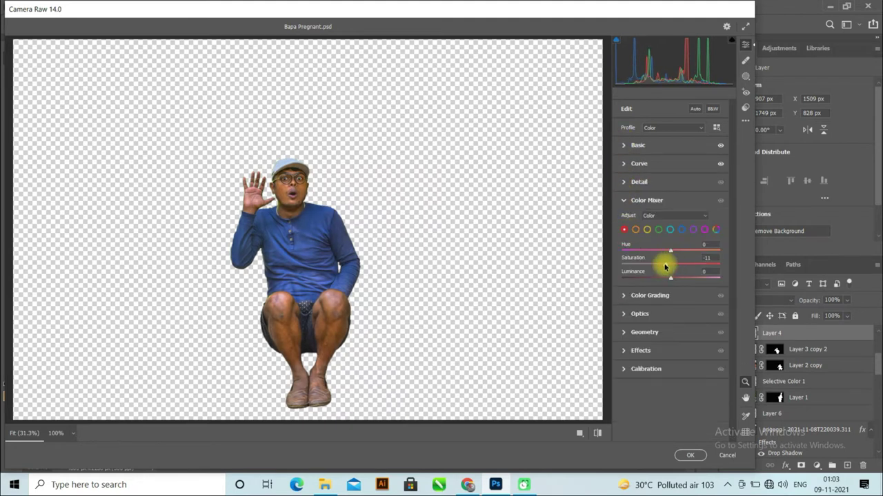
{"action": "left_click", "coordinate": [635, 230]}
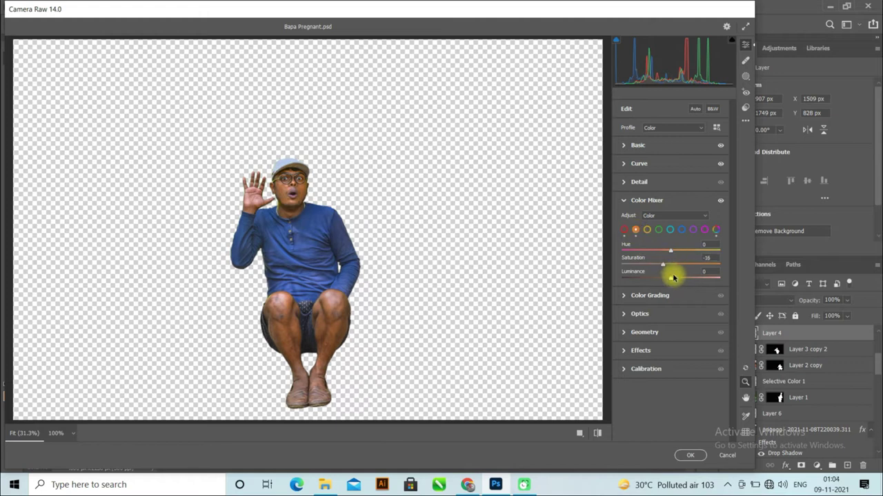
{"action": "left_click", "coordinate": [647, 230]}
{"action": "left_click_drag", "start_coordinate": [667, 263], "coordinate": [704, 279]}
{"action": "left_click", "coordinate": [647, 251]}
- Lower the green saturation, raise blue saturation to about +59, and apply the Camera Raw filter to the capped man
{"action": "left_click", "coordinate": [658, 230]}
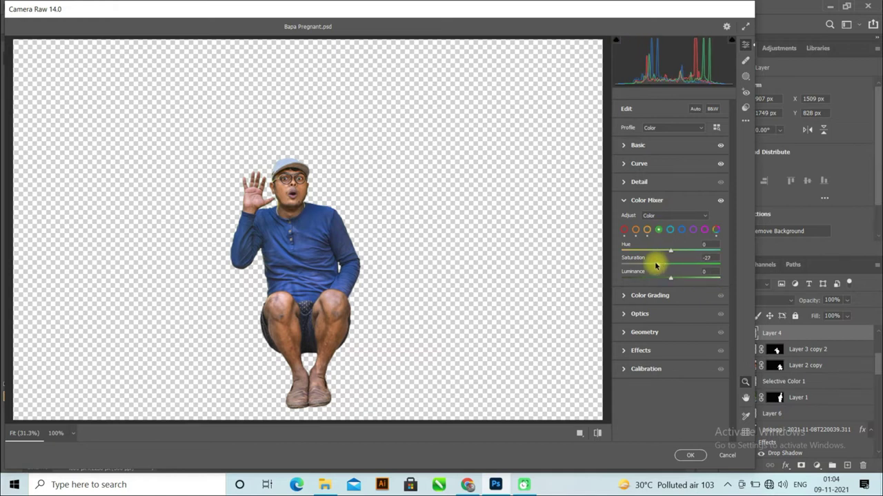
{"action": "left_click_drag", "start_coordinate": [686, 282], "coordinate": [699, 264]}
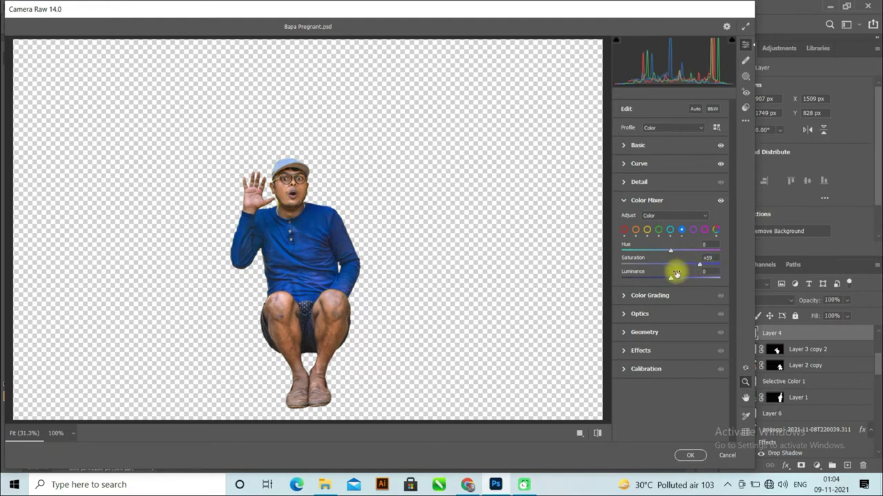
{"action": "left_click", "coordinate": [623, 200]}
{"action": "left_click", "coordinate": [689, 455]}
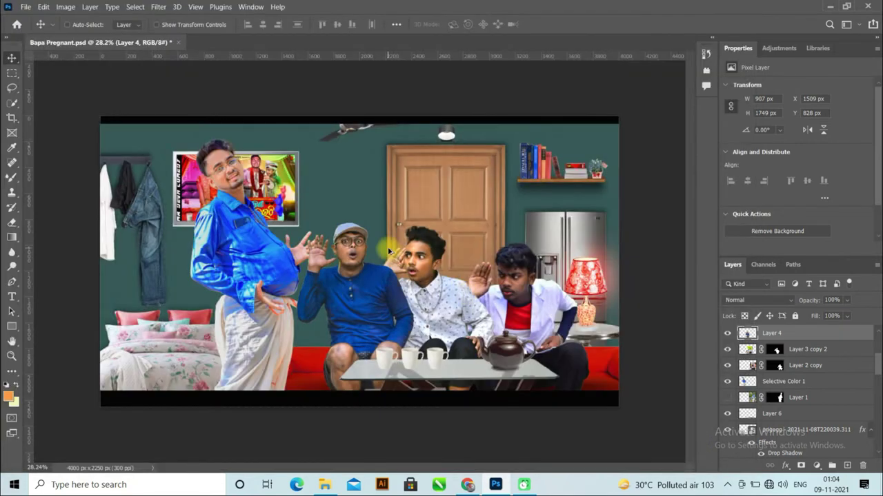
- Add a new empty layer above the capped man's Layer 4 and clip it to that layer
{"action": "scroll", "coordinate": [359, 274], "scroll_direction": "up", "scroll_amount": 10}
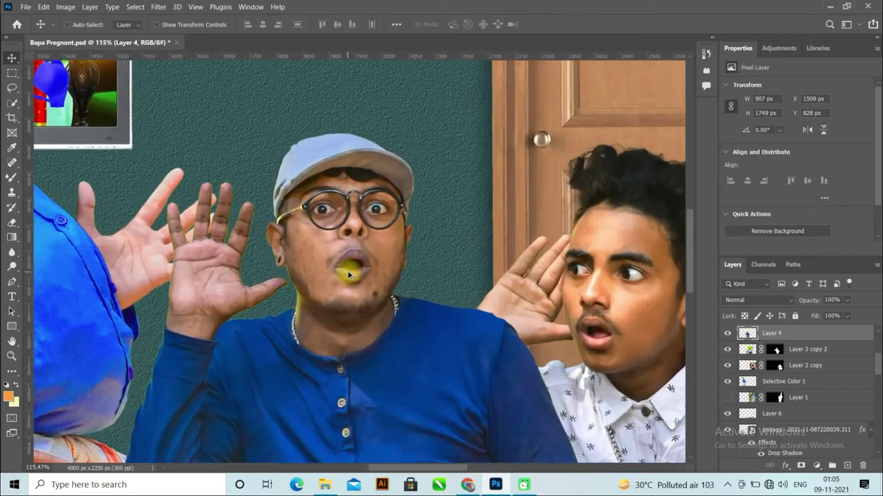
{"action": "scroll", "coordinate": [349, 274], "scroll_direction": "up", "scroll_amount": 1}
{"action": "scroll", "coordinate": [349, 275], "scroll_direction": "down", "scroll_amount": 6}
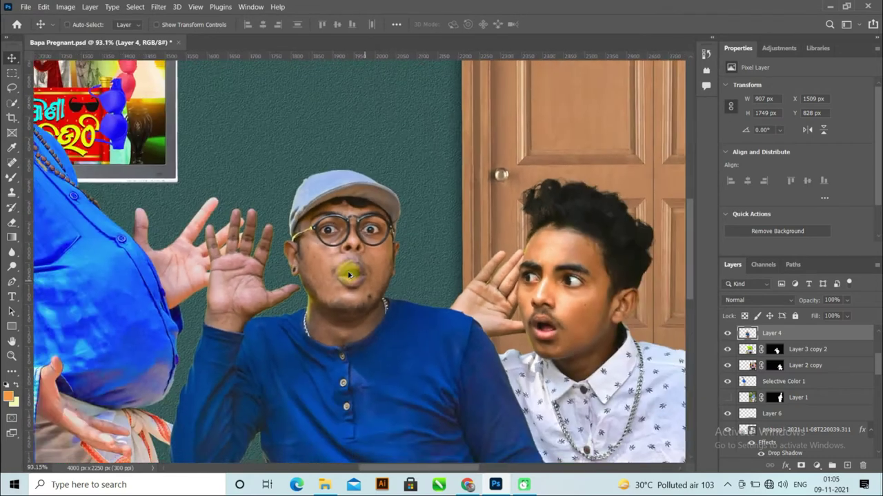
{"action": "scroll", "coordinate": [349, 274], "scroll_direction": "up", "scroll_amount": 6}
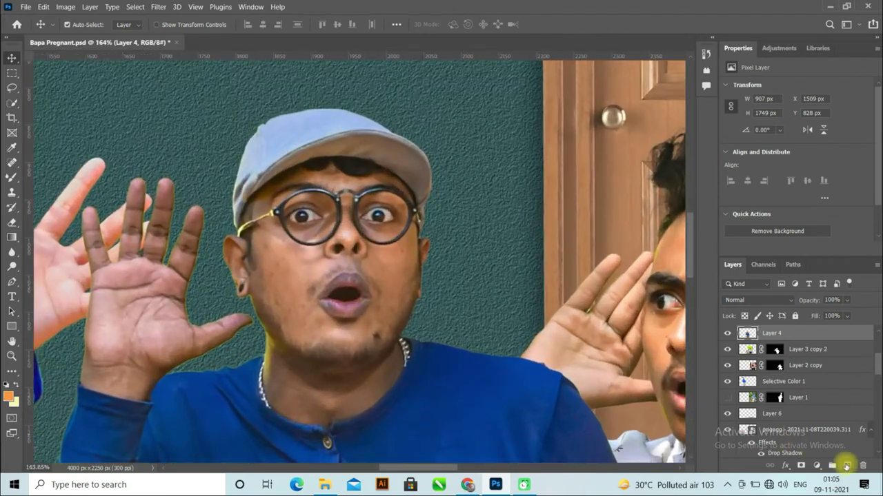
{"action": "right_click", "coordinate": [811, 333]}
{"action": "key", "text": "Escape"}
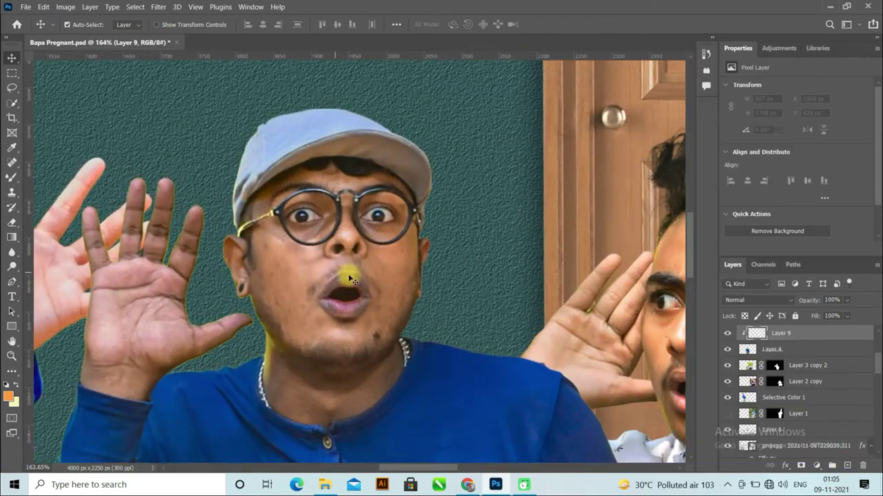
- Remove the small blemishes on the capped man's cheeks with the Spot Healing Brush on Layer 4
{"action": "scroll", "coordinate": [292, 274], "scroll_direction": "up", "scroll_amount": 1}
{"action": "key", "text": "j"}
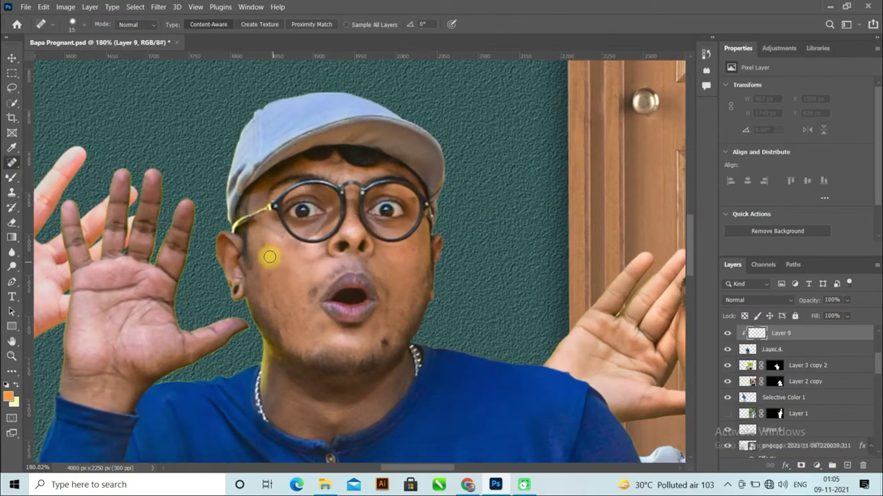
{"action": "left_click", "coordinate": [740, 335], "text": "alt"}
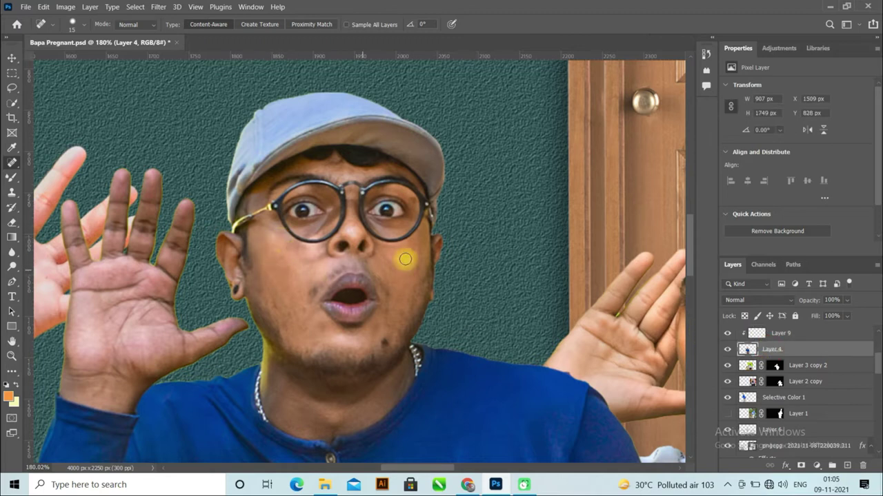
- Smooth the capped man's facial skin with the Mixer Brush on the clipped Layer 9
{"action": "left_click", "coordinate": [759, 337]}
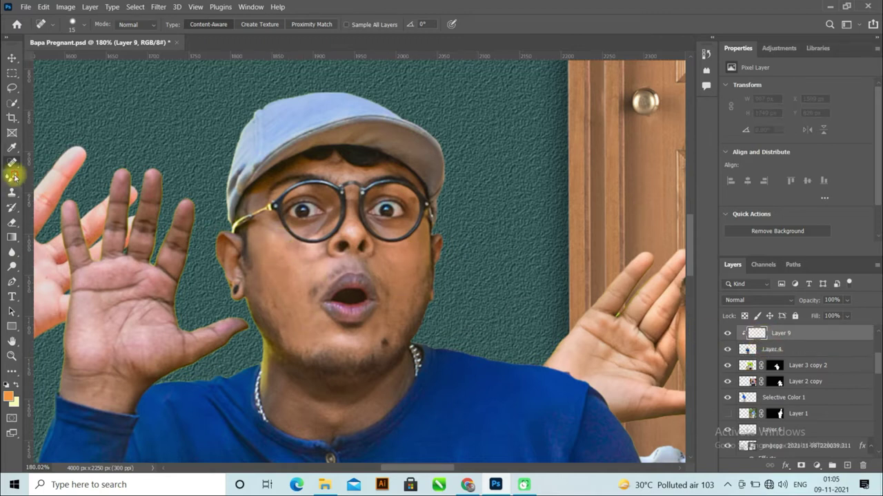
{"action": "left_click", "coordinate": [11, 178]}
{"action": "scroll", "coordinate": [253, 197], "scroll_direction": "up", "scroll_amount": 1}
{"action": "mouse_move", "coordinate": [262, 242]}
{"action": "left_mouse_down"}
{"action": "mouse_move", "coordinate": [305, 195]}
{"action": "mouse_move", "coordinate": [350, 190]}
{"action": "mouse_move", "coordinate": [335, 204]}
{"action": "mouse_move", "coordinate": [436, 209]}
{"action": "mouse_move", "coordinate": [440, 215]}
{"action": "mouse_move", "coordinate": [354, 194]}
{"action": "mouse_move", "coordinate": [331, 198]}
{"action": "mouse_move", "coordinate": [366, 226]}
{"action": "mouse_move", "coordinate": [370, 259]}
{"action": "left_mouse_up"}
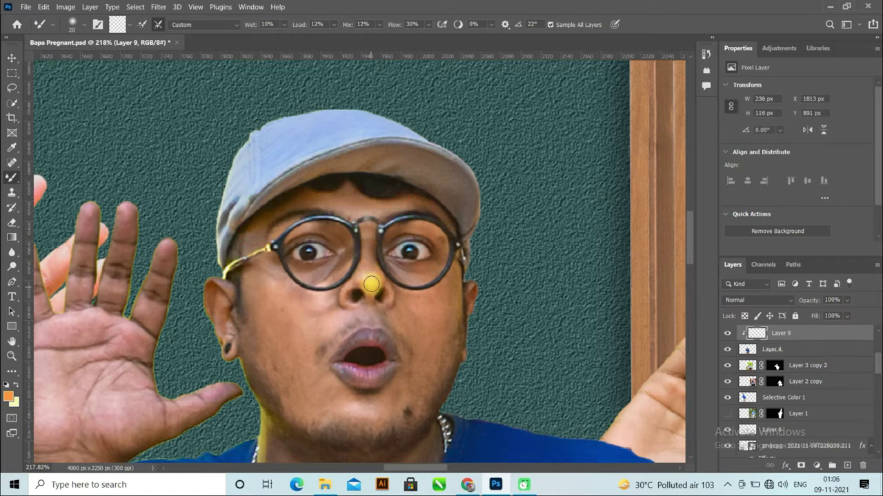
{"action": "mouse_move", "coordinate": [256, 275]}
{"action": "left_mouse_down"}
{"action": "mouse_move", "coordinate": [299, 305]}
{"action": "mouse_move", "coordinate": [324, 308]}
{"action": "mouse_move", "coordinate": [304, 350]}
{"action": "mouse_move", "coordinate": [271, 354]}
{"action": "mouse_move", "coordinate": [296, 408]}
{"action": "mouse_move", "coordinate": [303, 373]}
{"action": "mouse_move", "coordinate": [336, 387]}
{"action": "mouse_move", "coordinate": [305, 411]}
{"action": "mouse_move", "coordinate": [281, 384]}
{"action": "mouse_move", "coordinate": [257, 277]}
{"action": "mouse_move", "coordinate": [294, 303]}
{"action": "left_mouse_up"}
{"action": "scroll", "coordinate": [362, 333], "scroll_direction": "down", "scroll_amount": 2}
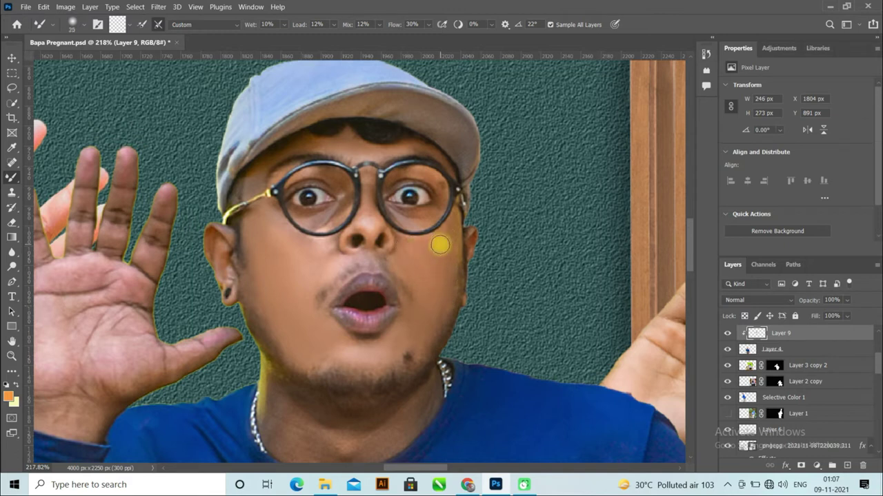
{"action": "mouse_move", "coordinate": [246, 292]}
{"action": "left_mouse_down"}
{"action": "mouse_move", "coordinate": [211, 235]}
{"action": "mouse_move", "coordinate": [269, 267]}
{"action": "mouse_move", "coordinate": [268, 326]}
{"action": "mouse_move", "coordinate": [279, 342]}
{"action": "mouse_move", "coordinate": [291, 330]}
{"action": "mouse_move", "coordinate": [279, 332]}
{"action": "mouse_move", "coordinate": [330, 359]}
{"action": "left_mouse_up"}
- Smooth the capped man's neck and raised palm with a 40 px Mixer Brush
{"action": "scroll", "coordinate": [329, 249], "scroll_direction": "down", "scroll_amount": 2}
{"action": "scroll", "coordinate": [329, 248], "scroll_direction": "down", "scroll_amount": 2}
{"action": "key", "text": "]"}
{"action": "left_click_drag", "start_coordinate": [391, 324], "coordinate": [380, 351]}
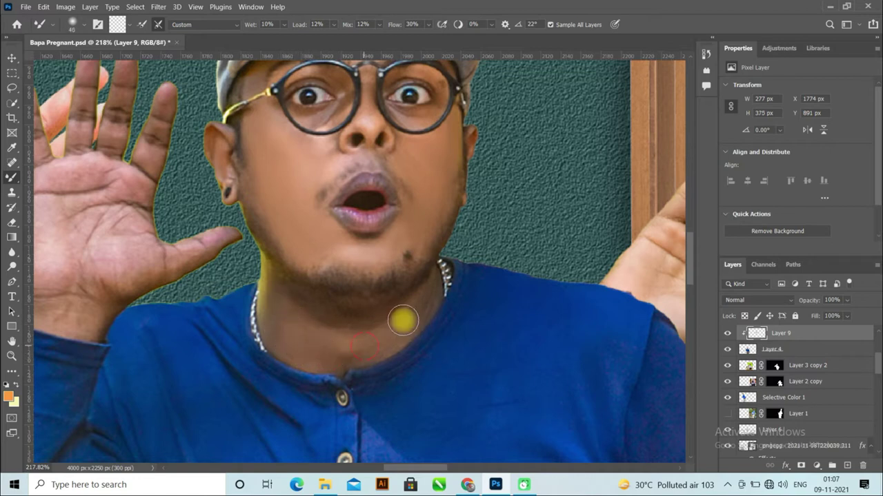
{"action": "scroll", "coordinate": [375, 327], "scroll_direction": "down", "scroll_amount": 4}
{"action": "scroll", "coordinate": [266, 310], "scroll_direction": "up", "scroll_amount": 3}
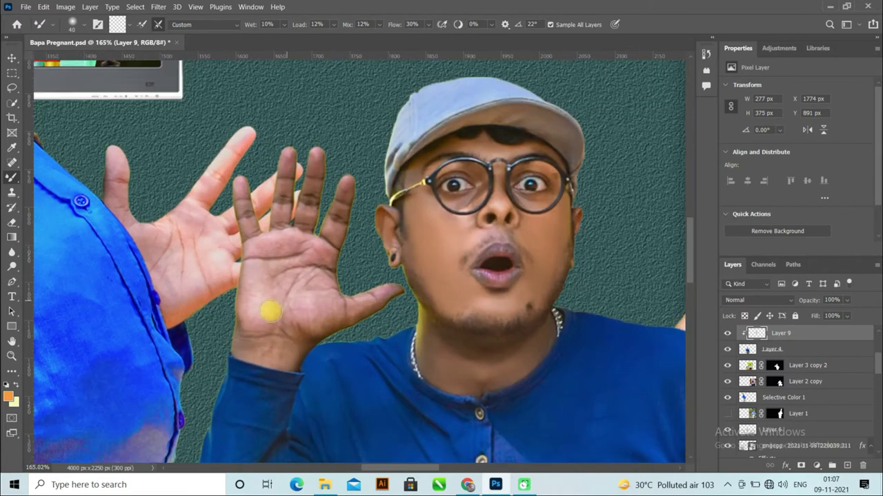
{"action": "left_click_drag", "start_coordinate": [288, 340], "coordinate": [275, 315]}
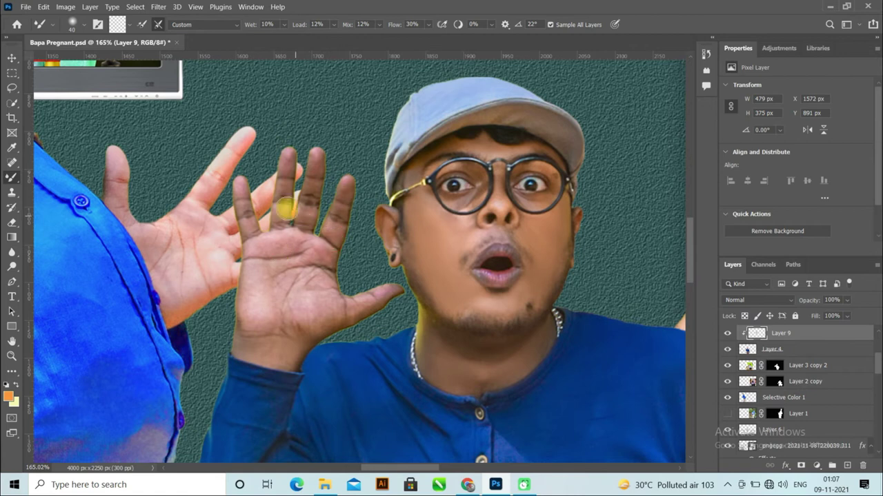
- Remove the dark spot below the capped man's knee on Layer 4 using the healing and Patch tools
{"action": "scroll", "coordinate": [347, 323], "scroll_direction": "down", "scroll_amount": 3}
{"action": "scroll", "coordinate": [309, 321], "scroll_direction": "up", "scroll_amount": 2}
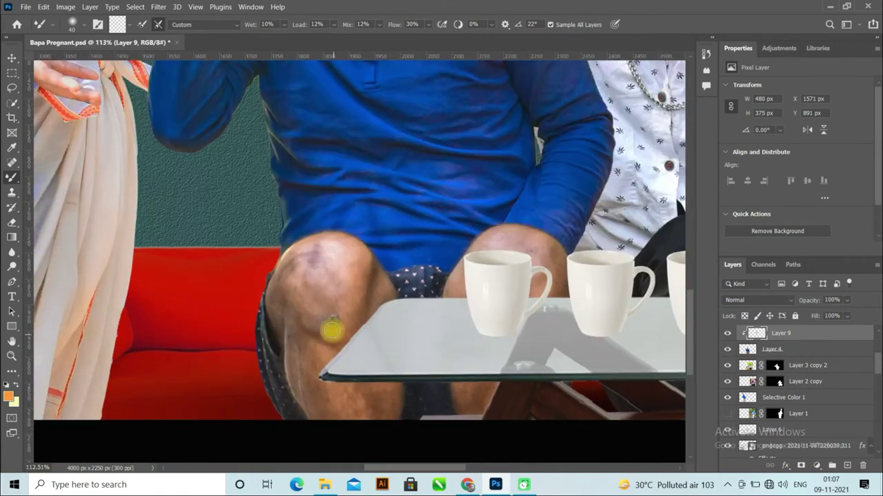
{"action": "right_click", "coordinate": [12, 163]}
{"action": "left_click", "coordinate": [72, 163]}
{"action": "left_click", "coordinate": [772, 349]}
{"action": "right_click", "coordinate": [12, 163]}
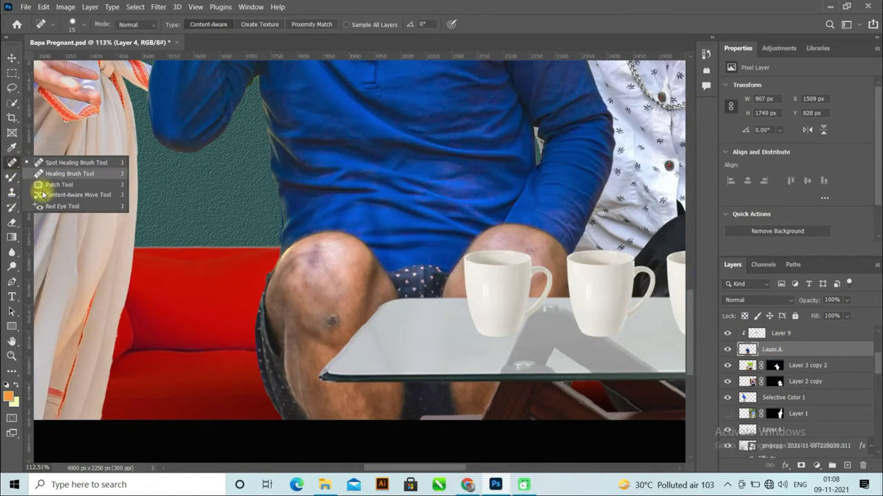
{"action": "left_click", "coordinate": [59, 185]}
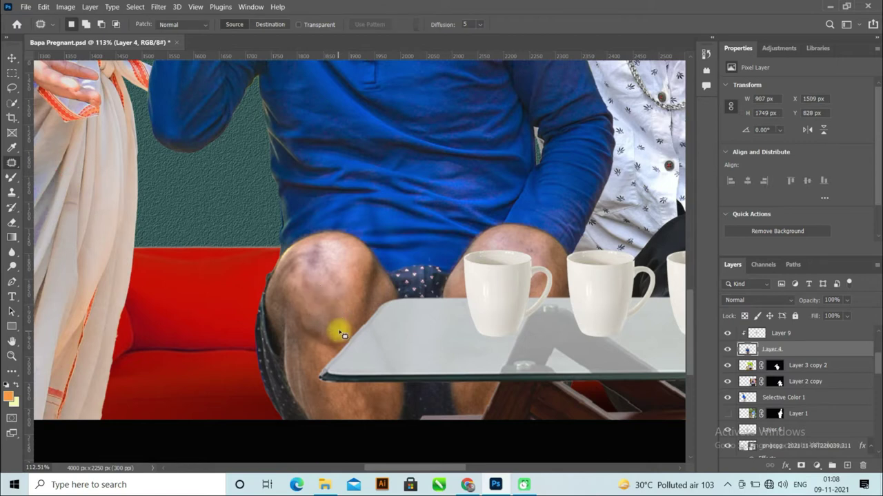
- Smooth the capped man's knees and legs with a 60 px Mixer Brush on Layer 9, and save the document
{"action": "key", "text": "b"}
{"action": "key", "text": "alt+bracketright"}
{"action": "left_click_drag", "start_coordinate": [291, 270], "coordinate": [280, 315]}
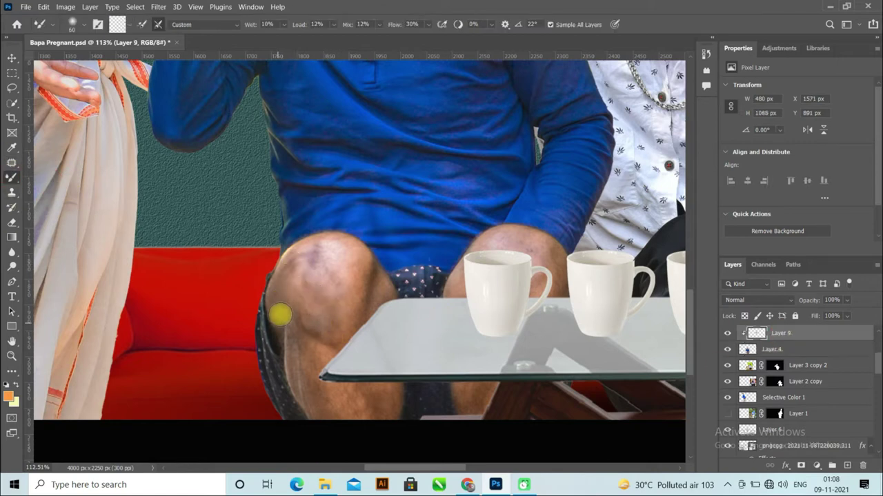
{"action": "left_click_drag", "start_coordinate": [301, 259], "coordinate": [358, 262]}
{"action": "mouse_move", "coordinate": [360, 298]}
{"action": "left_mouse_down"}
{"action": "mouse_move", "coordinate": [303, 363]}
{"action": "mouse_move", "coordinate": [322, 359]}
{"action": "left_mouse_up"}
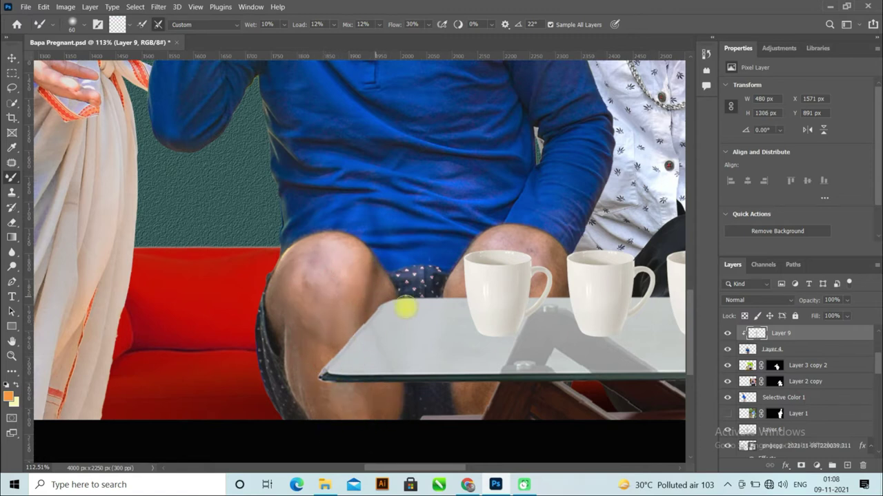
{"action": "scroll", "coordinate": [490, 254], "scroll_direction": "up", "scroll_amount": 1}
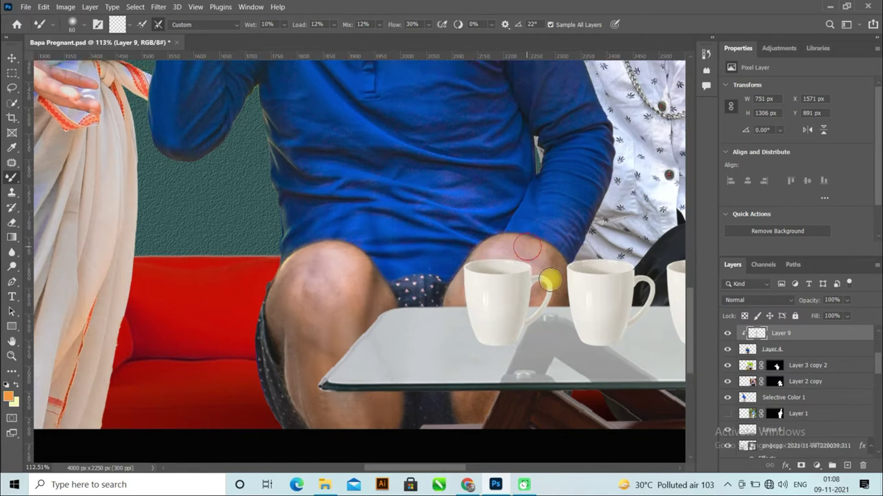
{"action": "scroll", "coordinate": [539, 318], "scroll_direction": "down", "scroll_amount": 3}
{"action": "key", "text": "ctrl+0"}
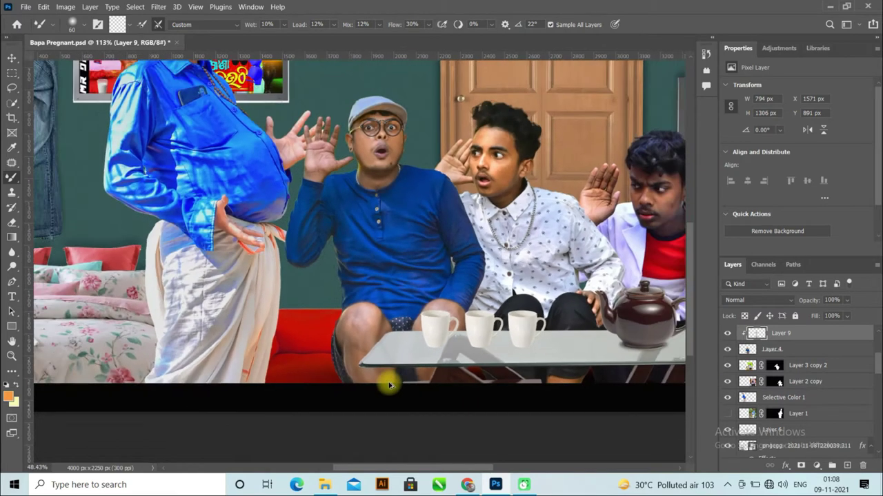
{"action": "key", "text": "ctrl+s"}
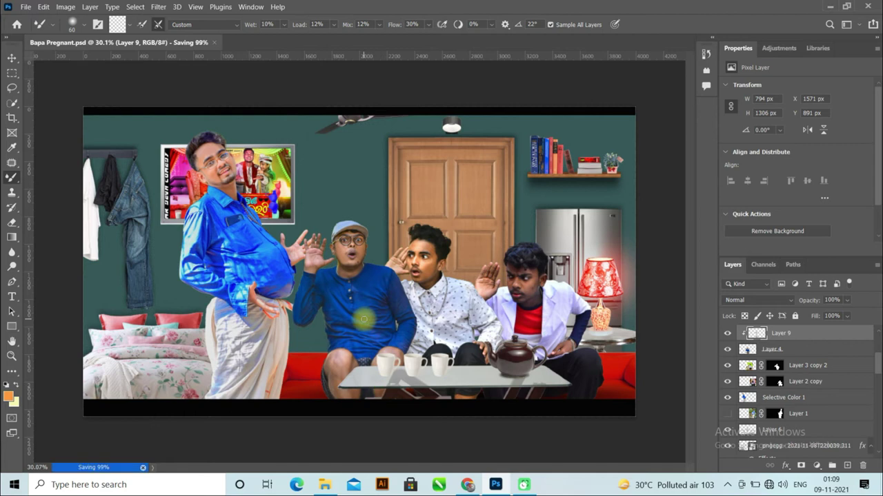
- Merge the skin-smoothing Layer 9 with the capped man's Layer 4
{"action": "key", "text": "v"}
{"action": "left_click", "coordinate": [364, 319]}
{"action": "left_click", "coordinate": [818, 333], "text": "shift"}
{"action": "right_click", "coordinate": [819, 333]}
{"action": "left_click", "coordinate": [723, 352]}
{"action": "key", "text": "ctrl+z"}
{"action": "right_click", "coordinate": [819, 446]}
{"action": "left_click", "coordinate": [735, 343]}
- Add a Selective Color adjustment clipped to the capped man's merged layer, with Reds as the colour to edit
{"action": "left_click", "coordinate": [817, 466]}
{"action": "left_click", "coordinate": [812, 473]}
{"action": "left_click", "coordinate": [794, 249]}
{"action": "left_click", "coordinate": [800, 99]}
{"action": "left_click", "coordinate": [784, 111]}
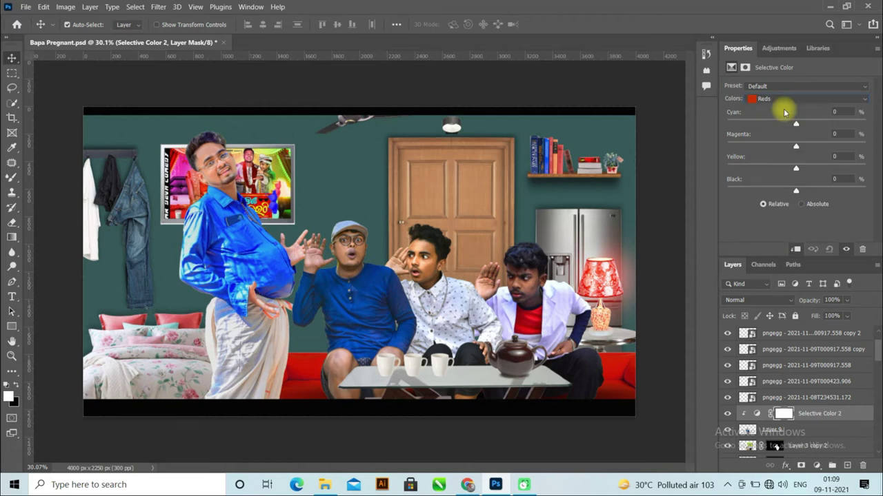
- In Selective Color, set the Reds to about -22% cyan and -2% black
{"action": "mouse_move", "coordinate": [797, 192]}
{"action": "left_mouse_down"}
{"action": "mouse_move", "coordinate": [780, 195]}
{"action": "mouse_move", "coordinate": [812, 197]}
{"action": "left_mouse_up"}
{"action": "left_click", "coordinate": [784, 98]}
{"action": "left_click", "coordinate": [786, 121]}
{"action": "left_click", "coordinate": [796, 98]}
{"action": "left_click", "coordinate": [784, 111]}
{"action": "left_click_drag", "start_coordinate": [829, 195], "coordinate": [795, 194]}
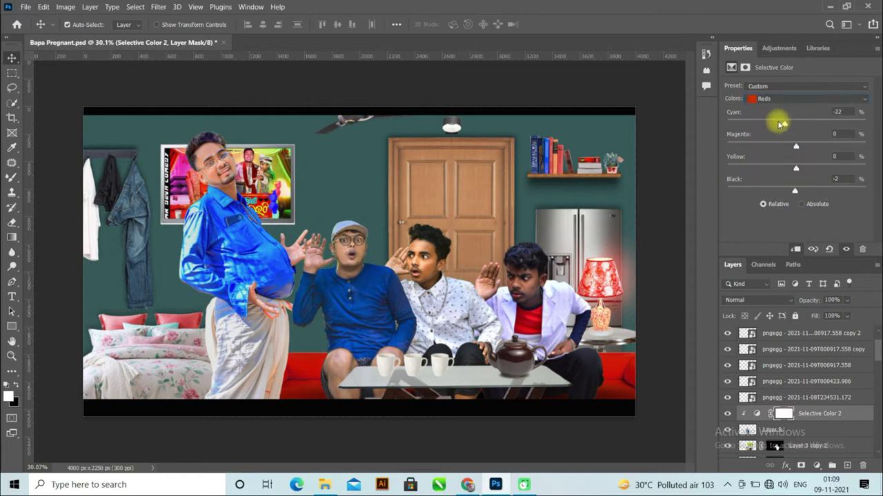
- Adjust the black amount of the Yellows and the Greens in the capped man's Selective Color
{"action": "left_click", "coordinate": [772, 98]}
{"action": "left_click", "coordinate": [772, 118]}
{"action": "left_click_drag", "start_coordinate": [796, 191], "coordinate": [874, 191]}
{"action": "left_click", "coordinate": [795, 98]}
{"action": "left_click", "coordinate": [773, 130]}
{"action": "left_click_drag", "start_coordinate": [796, 191], "coordinate": [783, 174]}
- Raise the Neutrals' black to about +6% and toggle the Selective Color adjustment to compare the result
{"action": "left_click", "coordinate": [793, 99]}
{"action": "left_click", "coordinate": [775, 141]}
{"action": "left_click", "coordinate": [786, 99]}
{"action": "left_click", "coordinate": [779, 153]}
{"action": "left_click", "coordinate": [793, 98]}
{"action": "left_click", "coordinate": [793, 190]}
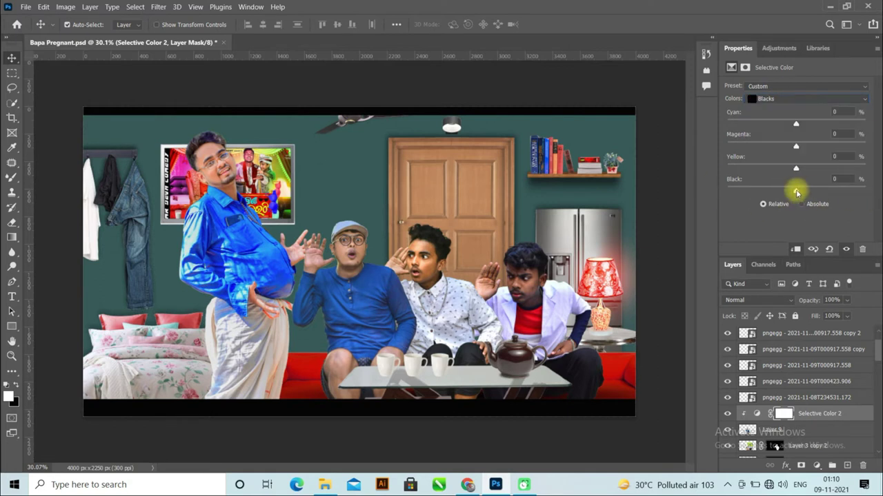
{"action": "left_click", "coordinate": [786, 100]}
{"action": "left_click", "coordinate": [793, 178]}
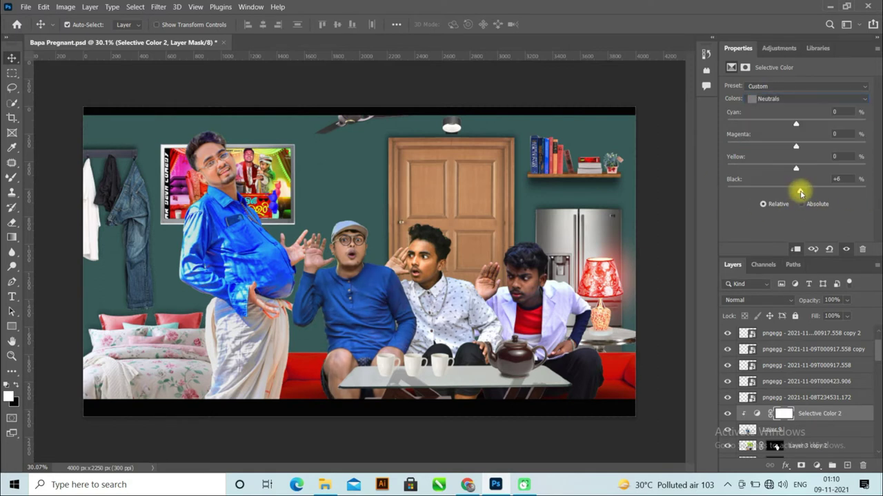
{"action": "left_click", "coordinate": [727, 413]}
{"action": "left_click", "coordinate": [727, 414]}
- Merge the Selective Color 2 adjustment with the capped man's layer
{"action": "left_click", "coordinate": [842, 428], "text": "shift"}
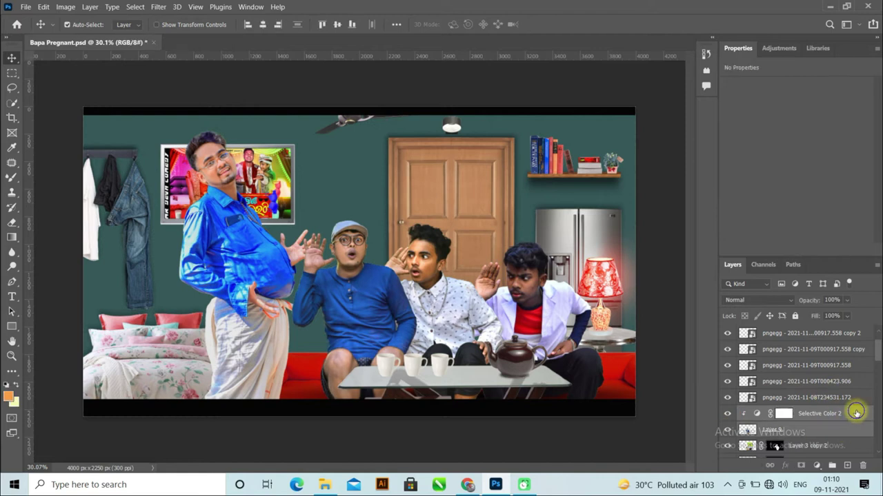
{"action": "right_click", "coordinate": [855, 414]}
{"action": "left_click", "coordinate": [772, 352]}
{"action": "scroll", "coordinate": [384, 285], "scroll_direction": "down", "scroll_amount": 3}
{"action": "scroll", "coordinate": [413, 297], "scroll_direction": "up", "scroll_amount": 3}
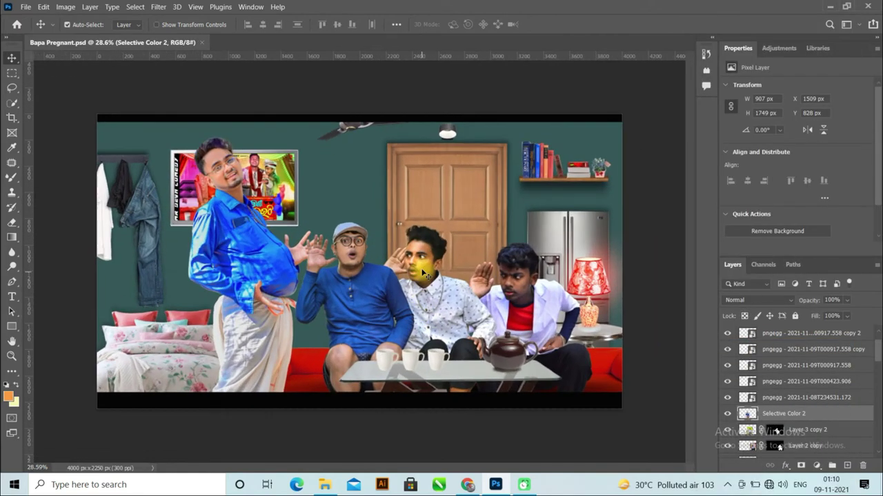
- Apply the layer mask of the curly-haired man's Layer 3 copy 2 and save the document
{"action": "left_click", "coordinate": [777, 430]}
{"action": "right_click", "coordinate": [777, 431]}
{"action": "left_click", "coordinate": [778, 352]}
{"action": "key", "text": "ctrl+s"}
- In the Camera Raw Filter, give the curly-haired man contrast +13, highlights -72, shadows +68, whites -32, blacks +100, texture +6, clarity +14 and dehaze about -13
{"action": "left_click", "coordinate": [158, 7]}
{"action": "left_click", "coordinate": [181, 88]}
{"action": "left_click", "coordinate": [623, 145]}
{"action": "left_click_drag", "start_coordinate": [670, 286], "coordinate": [743, 261]}
{"action": "left_click_drag", "start_coordinate": [670, 259], "coordinate": [654, 270]}
{"action": "left_click_drag", "start_coordinate": [670, 322], "coordinate": [677, 321]}
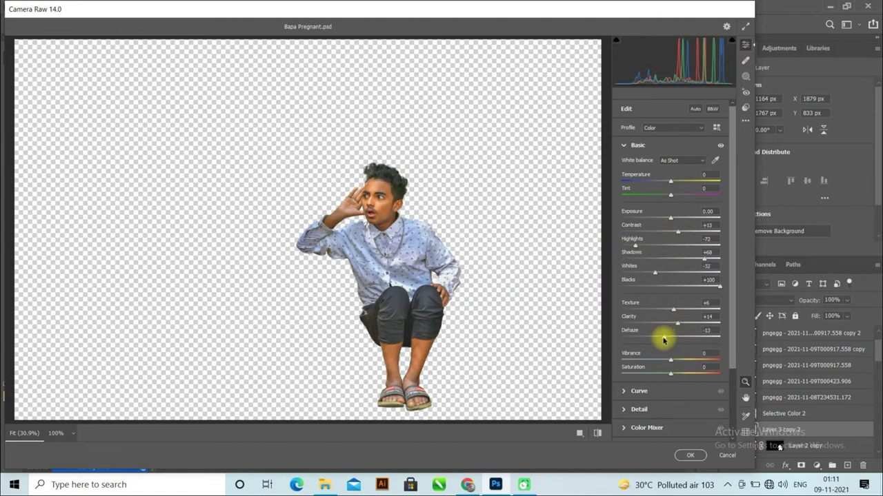
- Set the tone curve's shadows to about -21 for the curly-haired man, keeping lights at 0
{"action": "left_click", "coordinate": [624, 145]}
{"action": "left_click", "coordinate": [637, 163]}
{"action": "left_click_drag", "start_coordinate": [680, 236], "coordinate": [730, 257]}
{"action": "left_click", "coordinate": [712, 325]}
{"action": "type", "text": "0"}
{"action": "left_click_drag", "start_coordinate": [670, 360], "coordinate": [668, 362]}
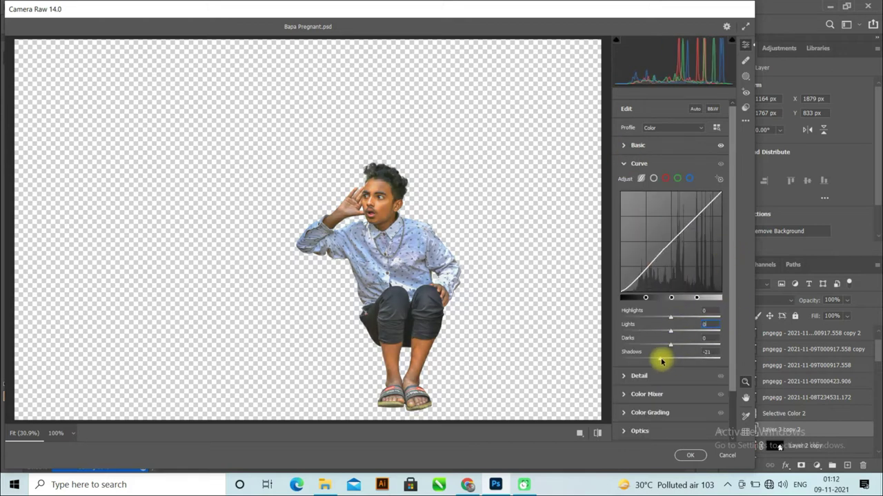
- In the Color Mixer, adjust the reds, set orange saturation to -18, and set yellow saturation to -28 with luminance about +21
{"action": "left_click", "coordinate": [624, 164]}
{"action": "left_click", "coordinate": [631, 200]}
{"action": "mouse_move", "coordinate": [670, 278]}
{"action": "left_mouse_down"}
{"action": "mouse_move", "coordinate": [652, 281]}
{"action": "mouse_move", "coordinate": [665, 268]}
{"action": "left_mouse_up"}
{"action": "left_click", "coordinate": [635, 230]}
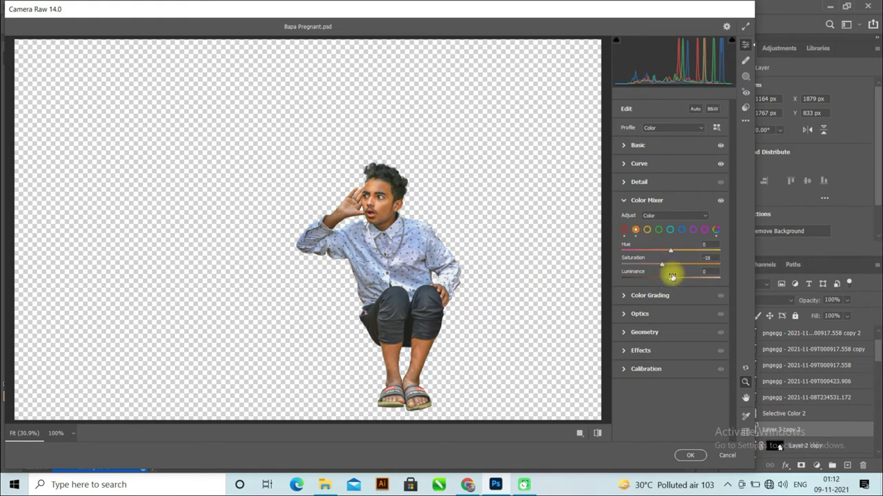
{"action": "left_click", "coordinate": [647, 230]}
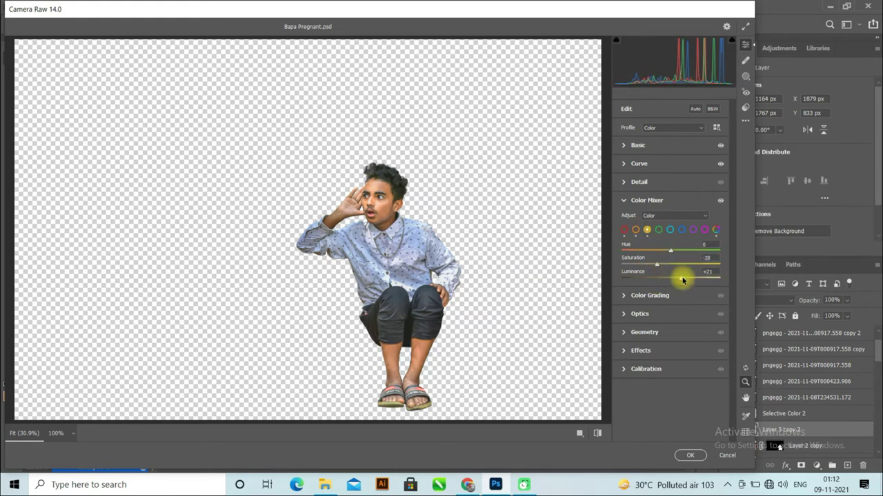
- Lower the aqua saturation, adjust the blues and purples to neutralise the shirt, and apply the Camera Raw filter
{"action": "left_click", "coordinate": [669, 229]}
{"action": "mouse_move", "coordinate": [670, 264]}
{"action": "left_mouse_down"}
{"action": "mouse_move", "coordinate": [693, 268]}
{"action": "mouse_move", "coordinate": [642, 264]}
{"action": "mouse_move", "coordinate": [679, 278]}
{"action": "mouse_move", "coordinate": [656, 264]}
{"action": "left_mouse_up"}
{"action": "left_click", "coordinate": [682, 229]}
{"action": "left_click", "coordinate": [692, 230]}
{"action": "left_click", "coordinate": [626, 200]}
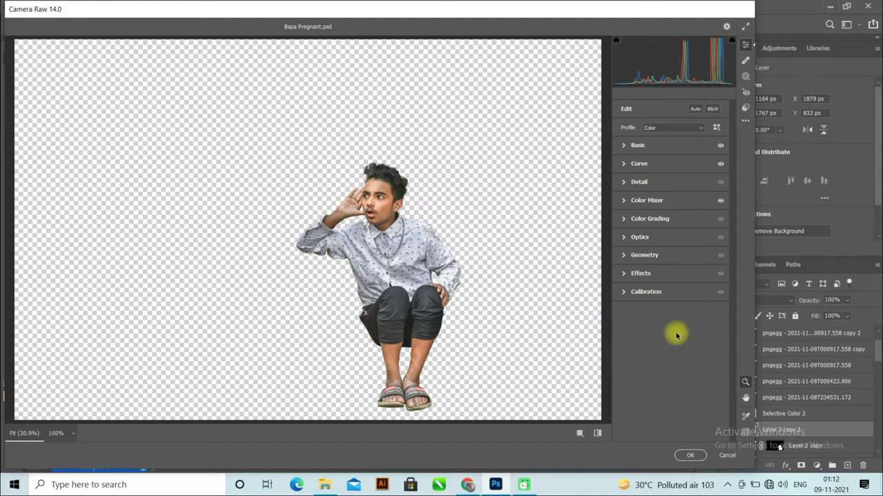
{"action": "left_click", "coordinate": [689, 455]}
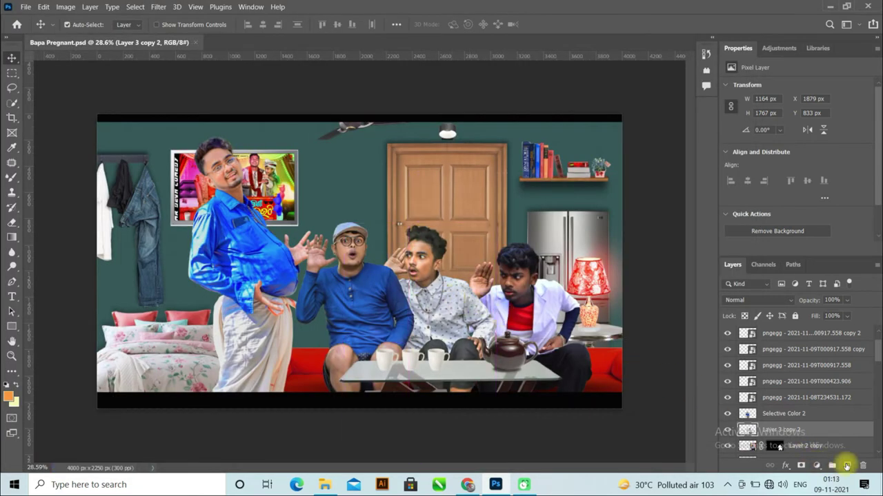
- Add a new empty layer clipped to the curly-haired man's Layer 3 copy 2
{"action": "left_click", "coordinate": [847, 466]}
{"action": "right_click", "coordinate": [826, 432]}
{"action": "left_click", "coordinate": [688, 226]}
- Smooth the skin on the curly-haired man's face, ear and jawline with the Mixer Brush on the clipped layer
{"action": "left_click", "coordinate": [12, 178]}
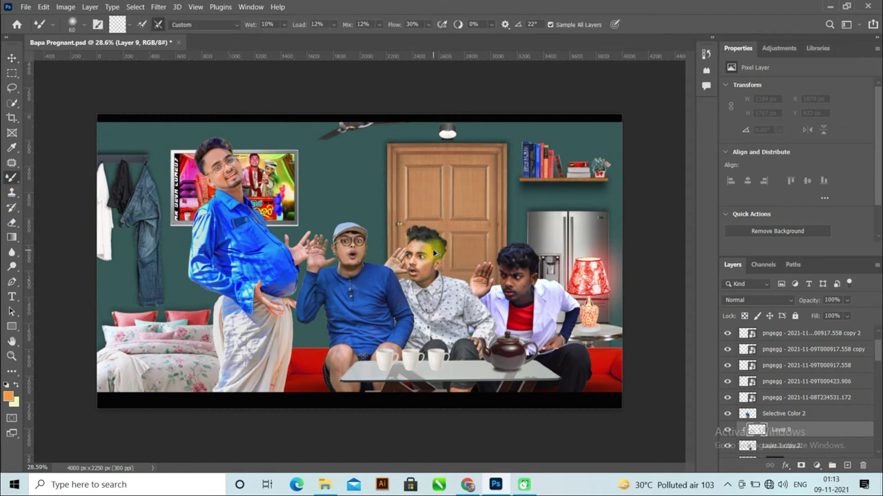
{"action": "scroll", "coordinate": [434, 253], "scroll_direction": "up", "scroll_amount": 6}
{"action": "left_click_drag", "start_coordinate": [336, 218], "coordinate": [357, 204]}
{"action": "mouse_move", "coordinate": [417, 224]}
{"action": "left_mouse_down"}
{"action": "mouse_move", "coordinate": [439, 253]}
{"action": "mouse_move", "coordinate": [431, 295]}
{"action": "left_mouse_up"}
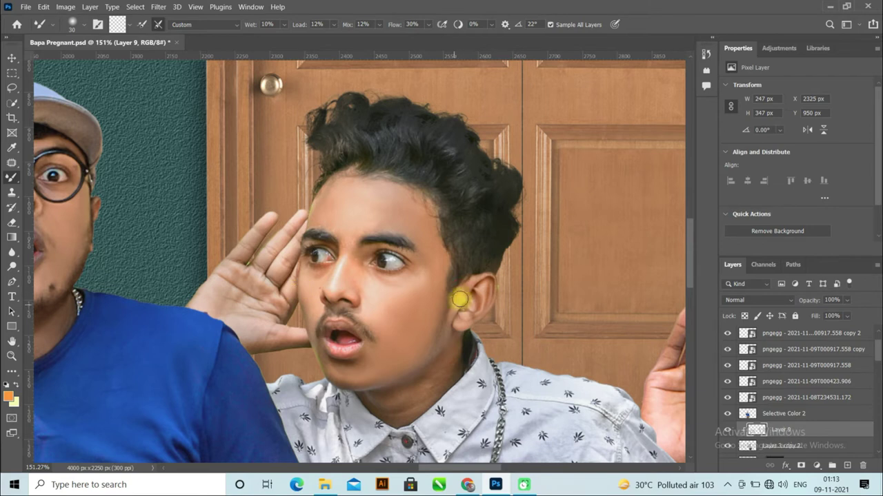
{"action": "left_click_drag", "start_coordinate": [463, 321], "coordinate": [445, 373]}
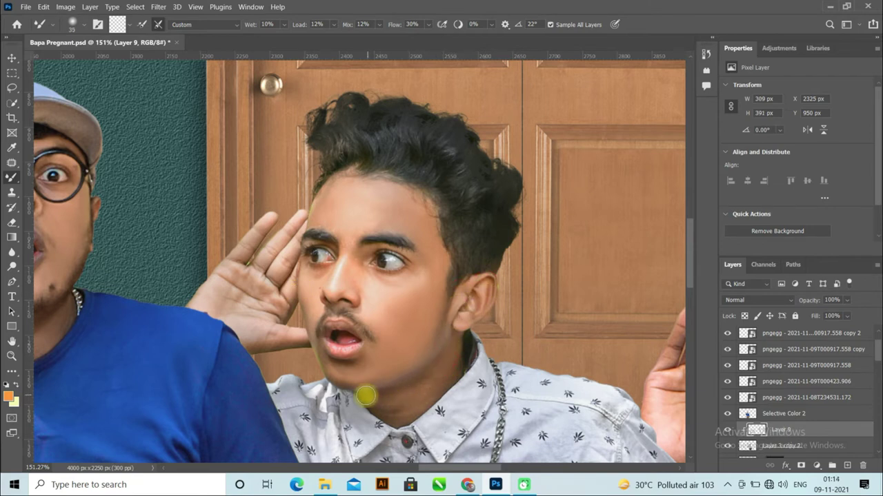
- Smooth the skin on the curly-haired man's resting hand and raised hand with the Mixer Brush
{"action": "scroll", "coordinate": [319, 282], "scroll_direction": "down", "scroll_amount": 5}
{"action": "scroll", "coordinate": [550, 321], "scroll_direction": "up", "scroll_amount": 3}
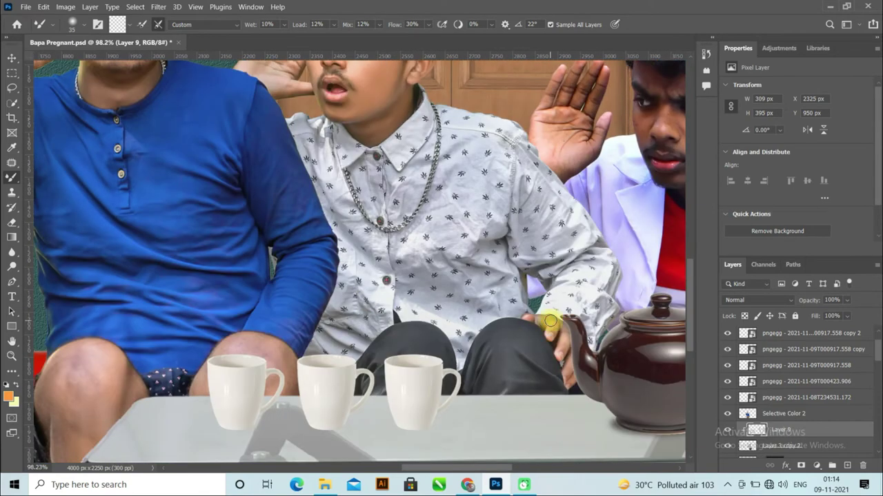
{"action": "left_click_drag", "start_coordinate": [563, 353], "coordinate": [565, 378]}
{"action": "scroll", "coordinate": [380, 262], "scroll_direction": "up", "scroll_amount": 3}
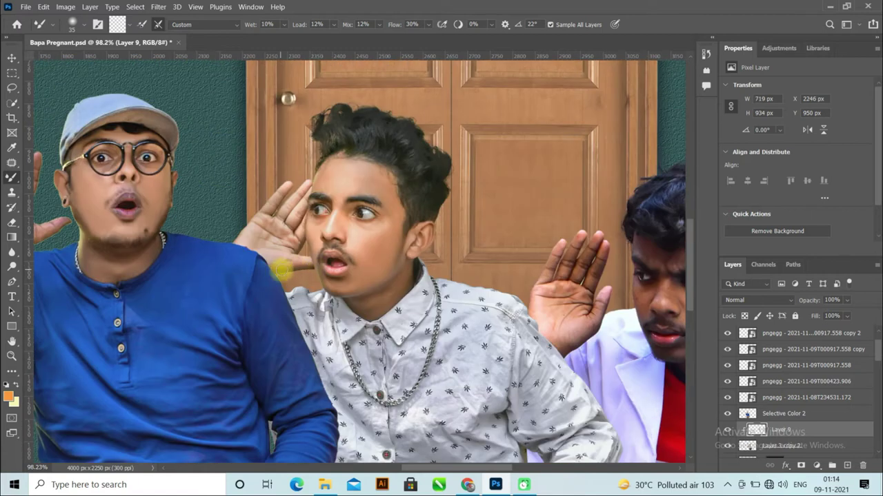
{"action": "scroll", "coordinate": [301, 228], "scroll_direction": "down", "scroll_amount": 5}
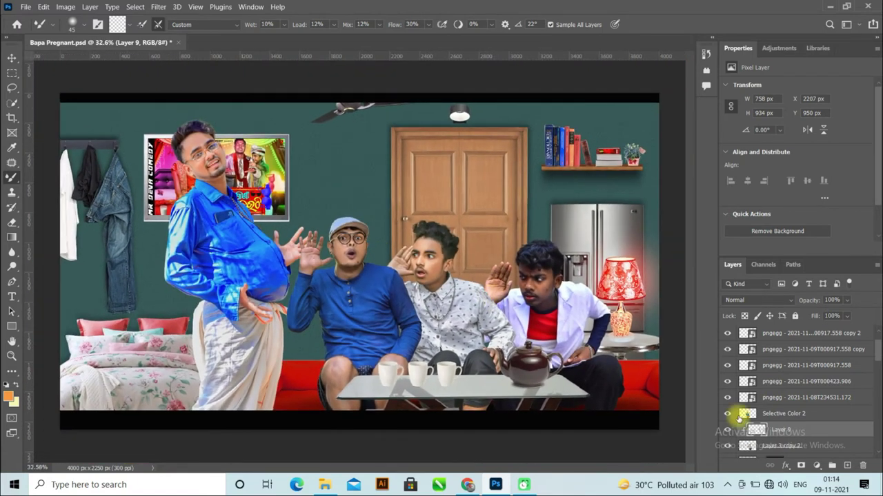
- Merge the retouch layer with Layer 3 copy 2, add a clipped Selective Color adjustment above it, and save
{"action": "left_click", "coordinate": [846, 445]}
{"action": "left_click", "coordinate": [816, 466]}
{"action": "left_click", "coordinate": [819, 461]}
{"action": "left_click", "coordinate": [795, 249]}
{"action": "key", "text": "ctrl+s"}
- In the curly-haired man's Selective Color adjustment, adjust the black amount of the reds and set the blues' black to -19
{"action": "left_click", "coordinate": [785, 98]}
{"action": "left_click", "coordinate": [784, 108]}
{"action": "left_click_drag", "start_coordinate": [796, 191], "coordinate": [844, 192]}
{"action": "left_click", "coordinate": [792, 99]}
{"action": "left_click", "coordinate": [791, 118]}
{"action": "left_click", "coordinate": [781, 100]}
{"action": "left_click", "coordinate": [784, 128]}
{"action": "left_click", "coordinate": [788, 98]}
{"action": "left_click", "coordinate": [784, 138]}
{"action": "left_click", "coordinate": [793, 99]}
{"action": "left_click", "coordinate": [784, 147]}
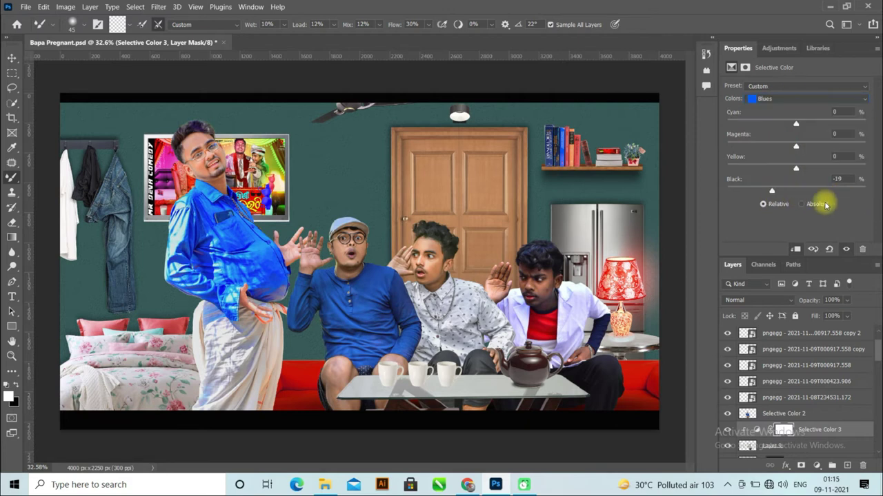
- Raise the black amount of the blacks range slightly, set the neutrals' black to +4, and save the document
{"action": "left_click", "coordinate": [782, 98]}
{"action": "left_click", "coordinate": [776, 151]}
{"action": "left_click", "coordinate": [784, 99]}
{"action": "left_click", "coordinate": [783, 182]}
{"action": "left_click_drag", "start_coordinate": [796, 191], "coordinate": [802, 193]}
{"action": "left_click", "coordinate": [786, 98]}
{"action": "left_click", "coordinate": [790, 173]}
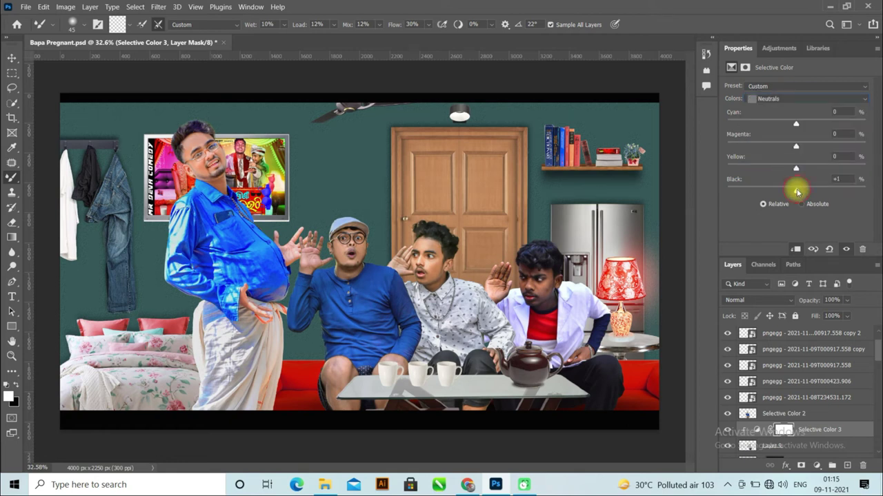
{"action": "key", "text": "ctrl+s"}
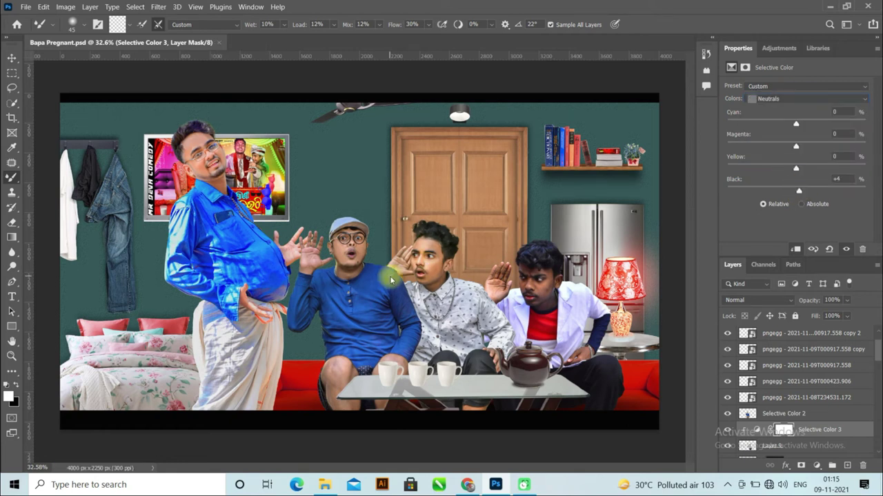
- Merge the Selective Color 3 adjustment with the curly-haired man's layer below and save the document
{"action": "left_click", "coordinate": [859, 447], "text": "shift"}
{"action": "right_click", "coordinate": [854, 431]}
{"action": "left_click", "coordinate": [743, 340]}
{"action": "key", "text": "ctrl+s"}
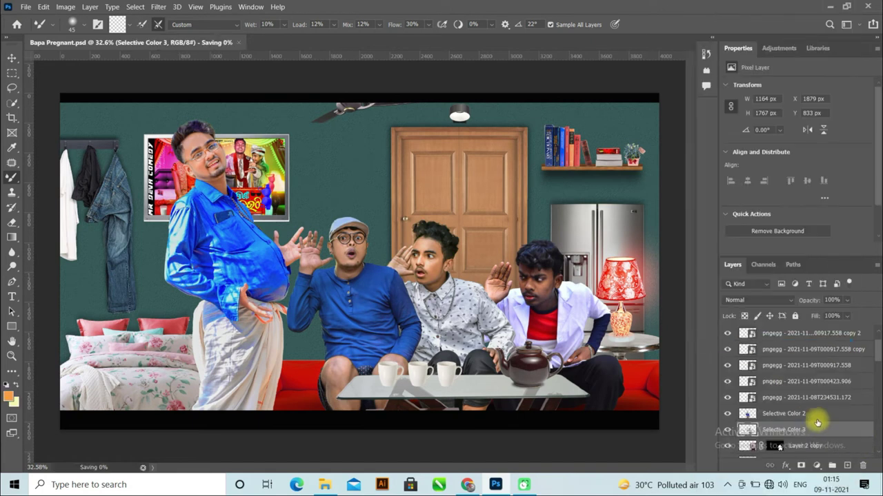
- Apply the layer mask of the white-jacketed man's Layer 2 copy and open that layer in the Camera Raw filter
{"action": "scroll", "coordinate": [370, 299], "scroll_direction": "down", "scroll_amount": 5}
{"action": "scroll", "coordinate": [370, 300], "scroll_direction": "up", "scroll_amount": 6}
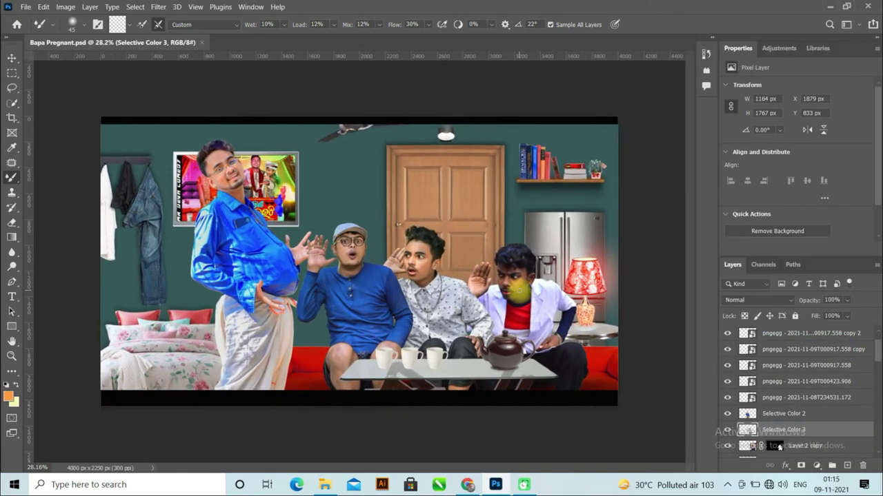
{"action": "key", "text": "v"}
{"action": "left_click", "coordinate": [517, 290]}
{"action": "right_click", "coordinate": [775, 447]}
{"action": "left_click", "coordinate": [794, 372]}
{"action": "left_click", "coordinate": [157, 7]}
{"action": "left_click", "coordinate": [351, 198]}
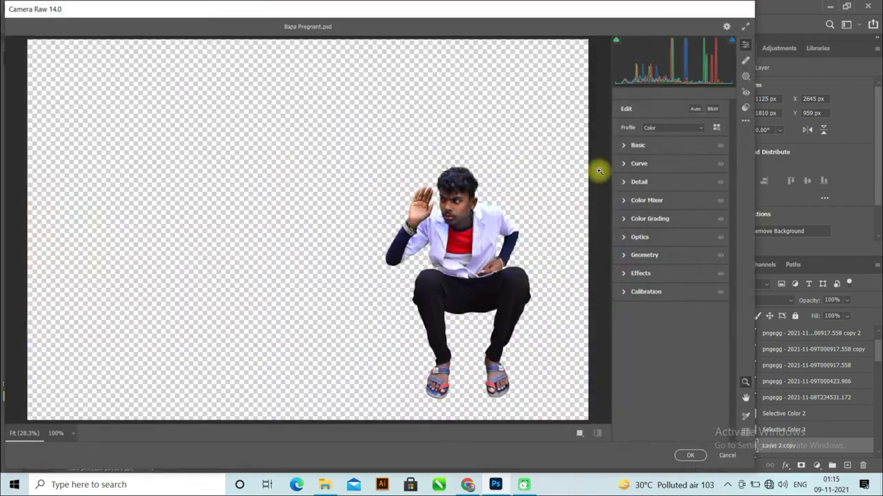
- Set the white-jacketed man's blacks to +100, shadows to +52 and highlights to -100
{"action": "left_click", "coordinate": [624, 145]}
{"action": "left_click_drag", "start_coordinate": [670, 286], "coordinate": [740, 292]}
{"action": "left_click_drag", "start_coordinate": [670, 259], "coordinate": [619, 249]}
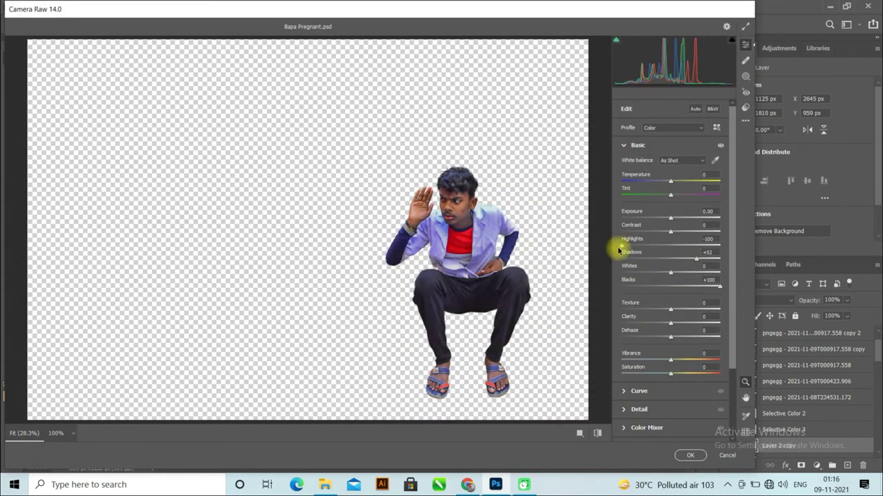
- Set contrast to +20, whites to -21, texture to +7, clarity to +13 and dehaze to -12
{"action": "left_click_drag", "start_coordinate": [672, 235], "coordinate": [680, 233]}
{"action": "left_click_drag", "start_coordinate": [670, 273], "coordinate": [660, 273]}
{"action": "left_click_drag", "start_coordinate": [671, 322], "coordinate": [676, 322]}
{"action": "left_click_drag", "start_coordinate": [671, 308], "coordinate": [674, 309]}
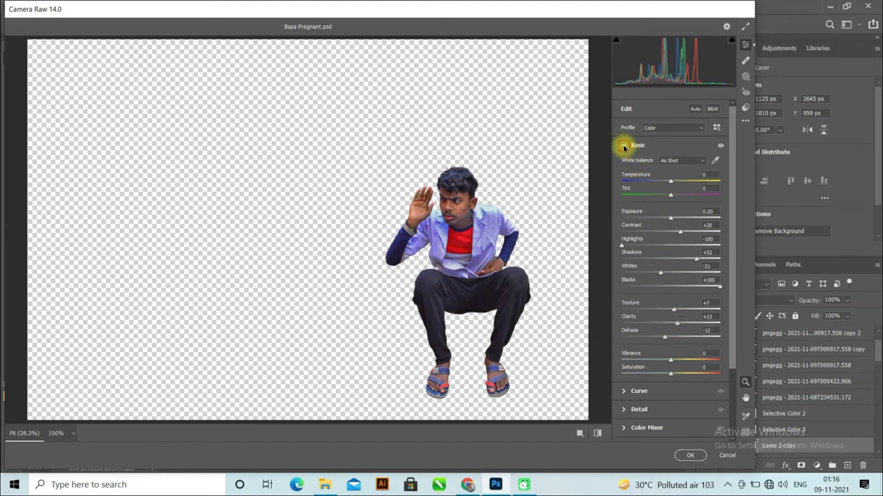
{"action": "left_click", "coordinate": [624, 145]}
- Adjust the tone curve, tune the reds, oranges and greens in the Color Mixer, and lower the aqua saturation
{"action": "left_click", "coordinate": [624, 164]}
{"action": "left_click", "coordinate": [622, 164]}
{"action": "left_click", "coordinate": [624, 200]}
{"action": "left_click_drag", "start_coordinate": [670, 264], "coordinate": [695, 279]}
{"action": "left_click", "coordinate": [635, 231]}
{"action": "left_click", "coordinate": [659, 230]}
{"action": "left_click", "coordinate": [670, 229]}
{"action": "left_click_drag", "start_coordinate": [669, 265], "coordinate": [647, 269]}
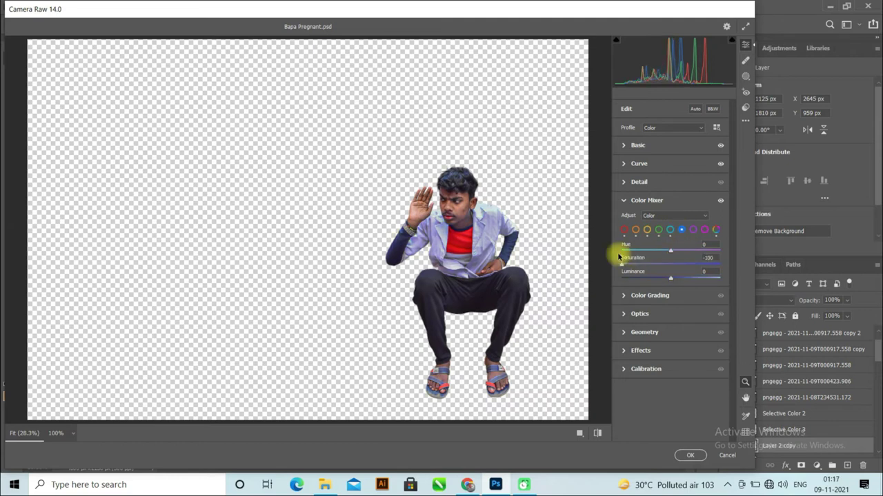
- Adjust the purples, set blue saturation to -59 and luminance to about +23, and apply the Camera Raw filter
{"action": "left_click", "coordinate": [692, 230]}
{"action": "left_click_drag", "start_coordinate": [670, 265], "coordinate": [682, 279]}
{"action": "left_click", "coordinate": [682, 230]}
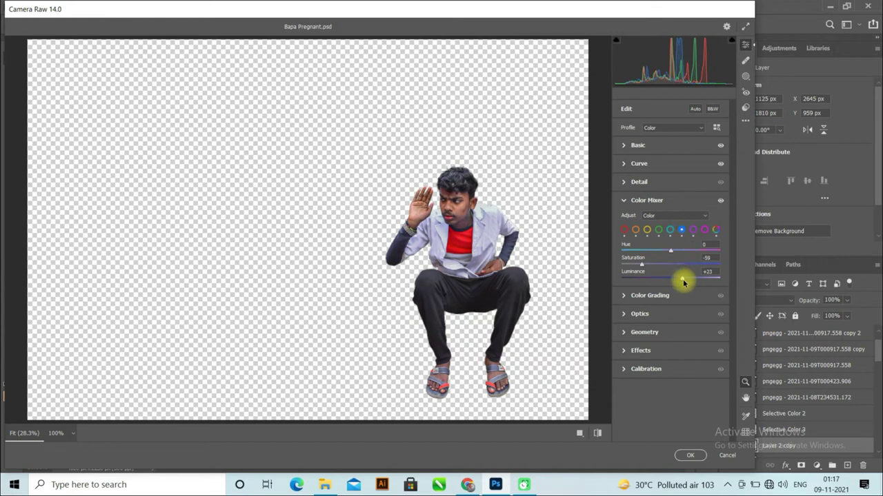
{"action": "left_click", "coordinate": [646, 200]}
{"action": "left_click", "coordinate": [690, 455]}
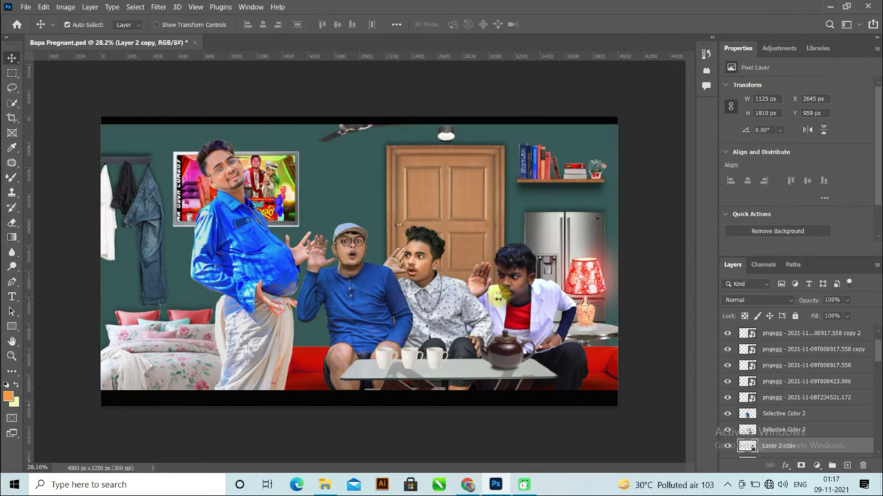
- Add a new empty layer clipped to the white-jacketed man's Layer 2 copy
{"action": "scroll", "coordinate": [499, 296], "scroll_direction": "down", "scroll_amount": 3}
{"action": "scroll", "coordinate": [500, 298], "scroll_direction": "up", "scroll_amount": 2}
{"action": "left_click", "coordinate": [846, 467]}
{"action": "right_click", "coordinate": [847, 444]}
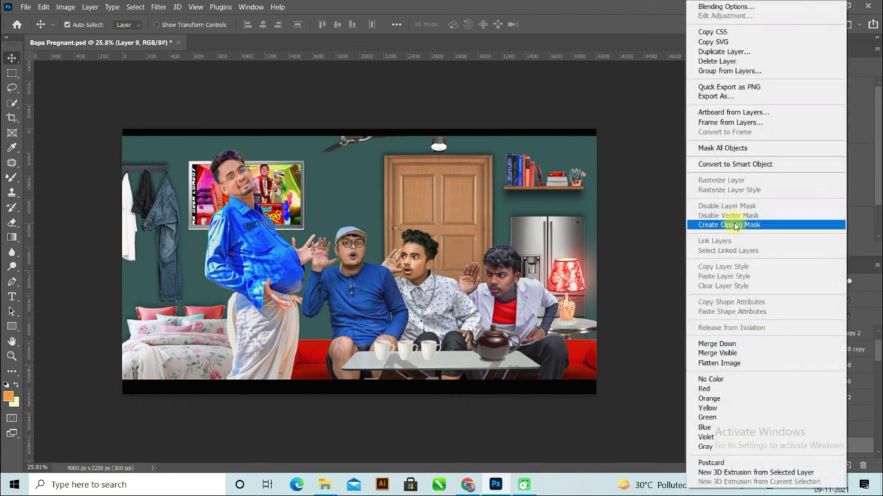
{"action": "left_click", "coordinate": [733, 225]}
- Remove the dark blemish from the white-jacketed man's cheek with the Patch tool on Layer 2 copy
{"action": "scroll", "coordinate": [617, 298], "scroll_direction": "up", "scroll_amount": 15}
{"action": "scroll", "coordinate": [256, 279], "scroll_direction": "up", "scroll_amount": 1}
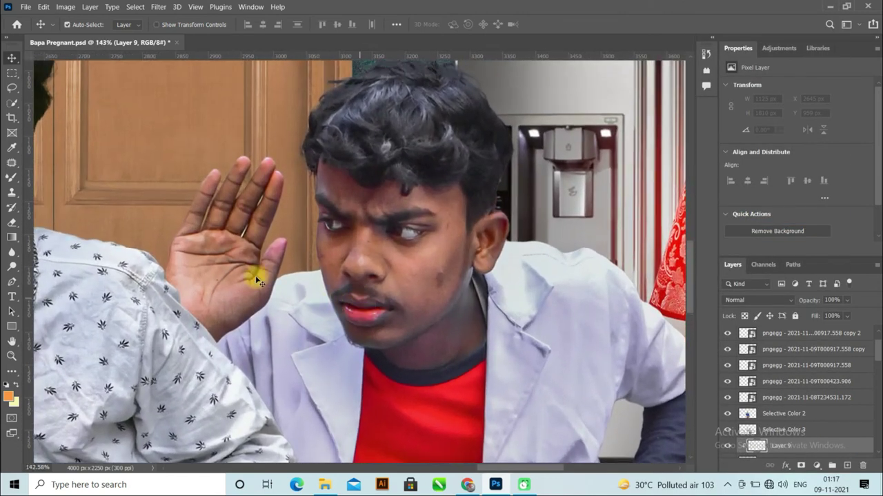
{"action": "scroll", "coordinate": [797, 430], "scroll_direction": "down", "scroll_amount": 3}
{"action": "left_click", "coordinate": [780, 414]}
{"action": "left_click_drag", "start_coordinate": [12, 162], "coordinate": [66, 185]}
{"action": "mouse_move", "coordinate": [434, 267]}
{"action": "left_mouse_down"}
{"action": "mouse_move", "coordinate": [430, 289]}
{"action": "mouse_move", "coordinate": [448, 273]}
{"action": "mouse_move", "coordinate": [417, 270]}
{"action": "left_mouse_up"}
{"action": "key", "text": "ctrl+d"}
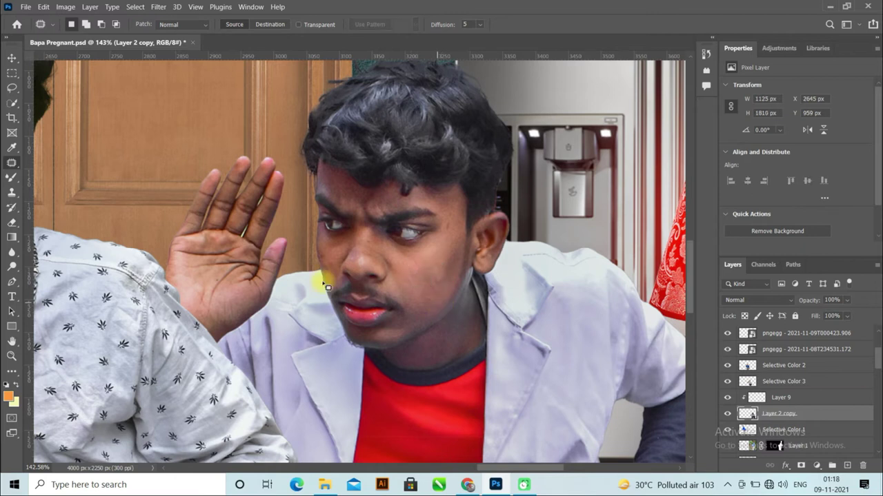
- Smooth the white-jacketed man's forehead and temple with the Mixer Brush on the clipped Layer 9
{"action": "left_click_drag", "start_coordinate": [11, 177], "coordinate": [43, 194]}
{"action": "left_click", "coordinate": [43, 208]}
{"action": "left_click", "coordinate": [786, 395]}
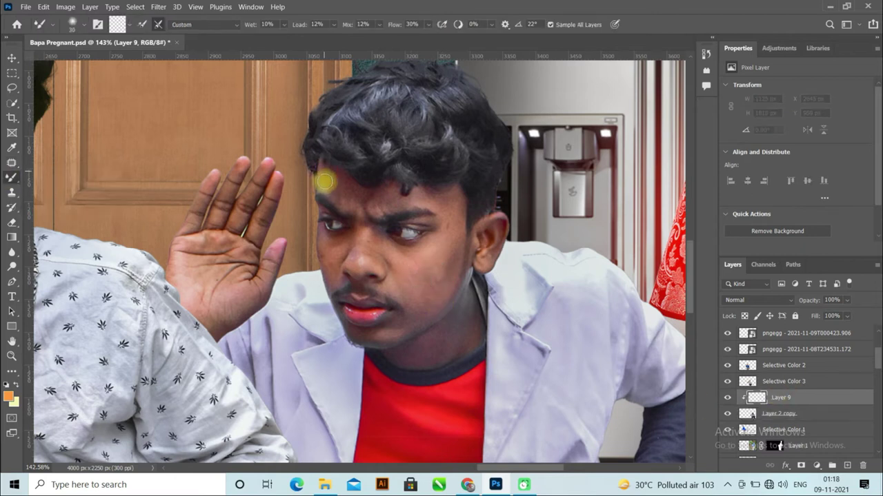
{"action": "left_click_drag", "start_coordinate": [344, 197], "coordinate": [351, 197]}
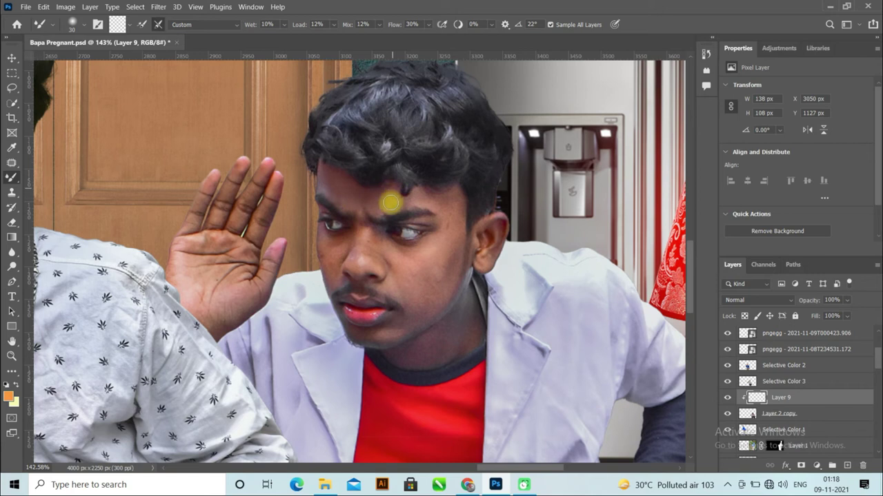
{"action": "key", "text": "]"}
{"action": "left_click_drag", "start_coordinate": [452, 193], "coordinate": [450, 209]}
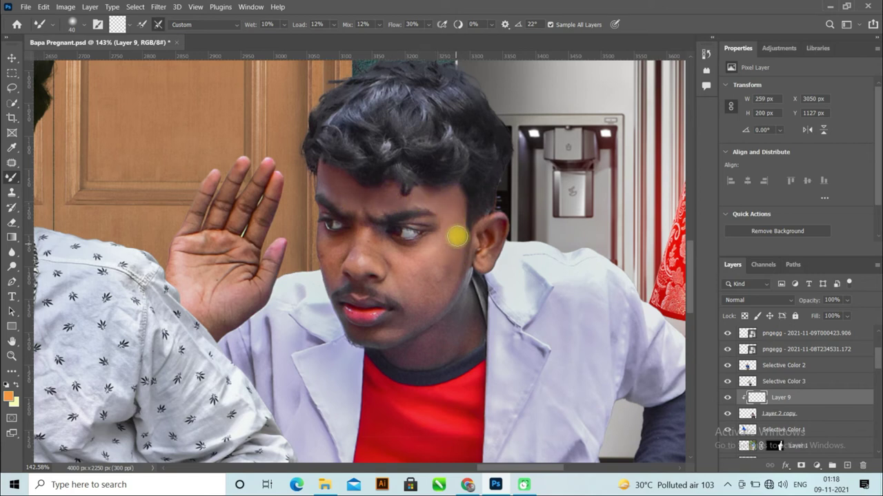
- Smooth the white-jacketed man's cheek, chin and jawline with the Mixer Brush, resizing the brush to fit each area
{"action": "key", "text": "bracketright"}
{"action": "key", "text": "bracketright"}
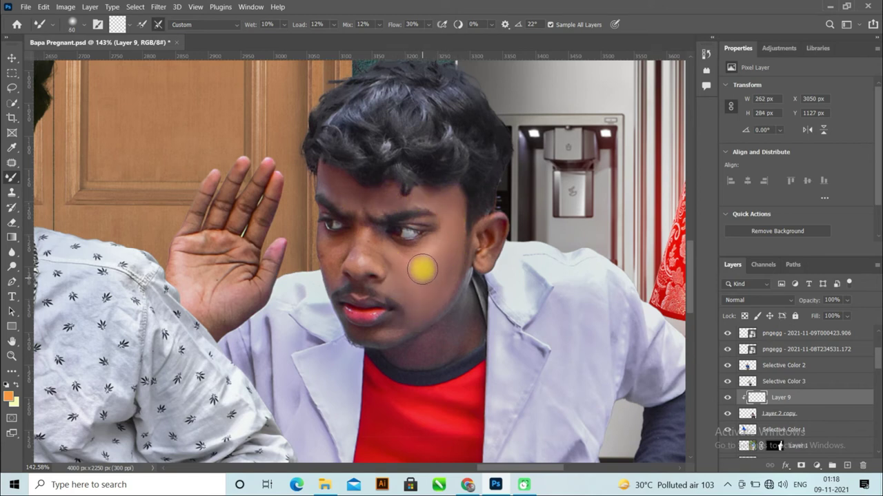
{"action": "key", "text": "bracketleft"}
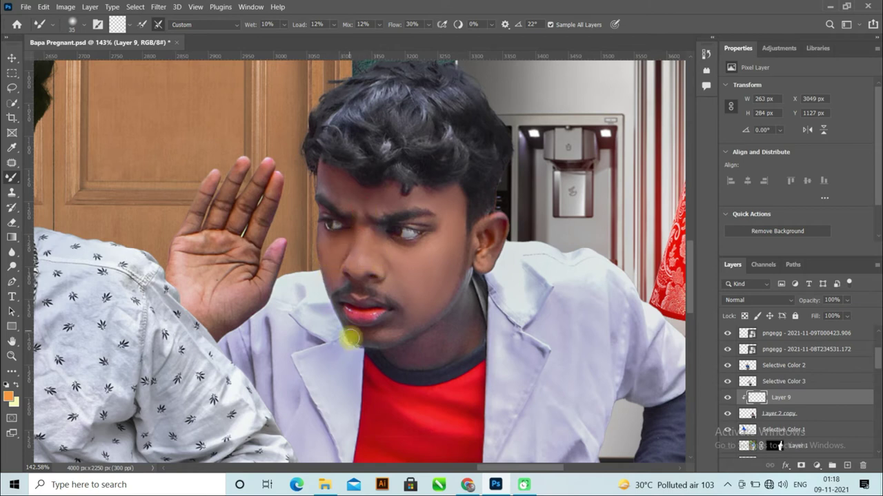
{"action": "mouse_move", "coordinate": [401, 330]}
{"action": "left_mouse_down"}
{"action": "mouse_move", "coordinate": [441, 312]}
{"action": "mouse_move", "coordinate": [466, 249]}
{"action": "left_mouse_up"}
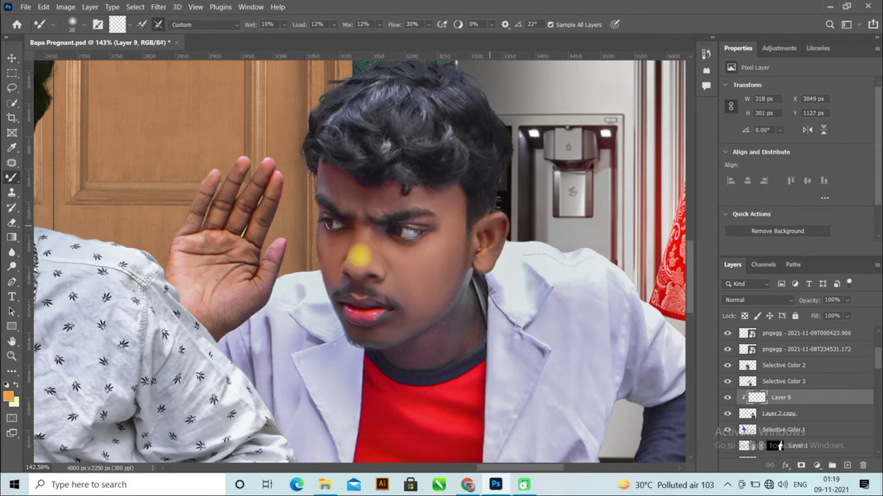
- Smooth the skin on the white-jacketed man's neck, raised hand and the hand resting on his thigh
{"action": "scroll", "coordinate": [356, 259], "scroll_direction": "down", "scroll_amount": 1, "text": "alt"}
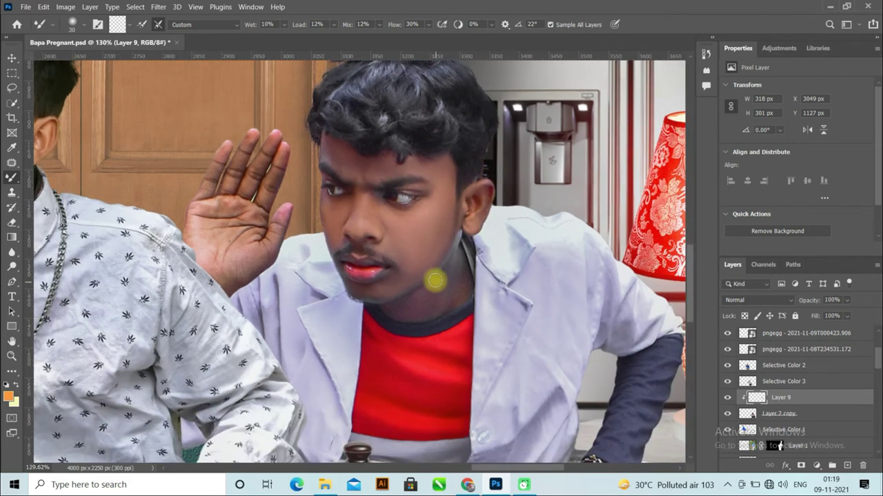
{"action": "mouse_move", "coordinate": [452, 286]}
{"action": "left_mouse_down"}
{"action": "mouse_move", "coordinate": [413, 301]}
{"action": "mouse_move", "coordinate": [447, 305]}
{"action": "mouse_move", "coordinate": [398, 310]}
{"action": "left_mouse_up"}
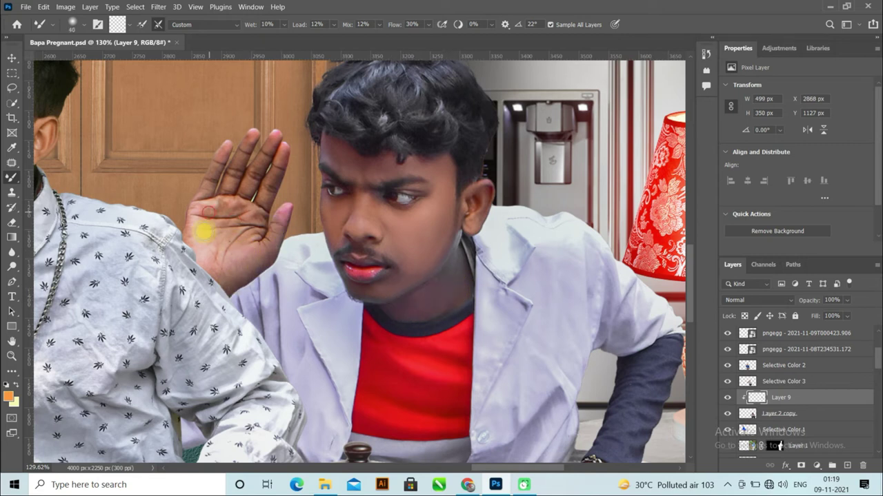
{"action": "left_click_drag", "start_coordinate": [228, 169], "coordinate": [250, 167]}
{"action": "scroll", "coordinate": [275, 179], "scroll_direction": "down", "scroll_amount": 3, "text": "alt"}
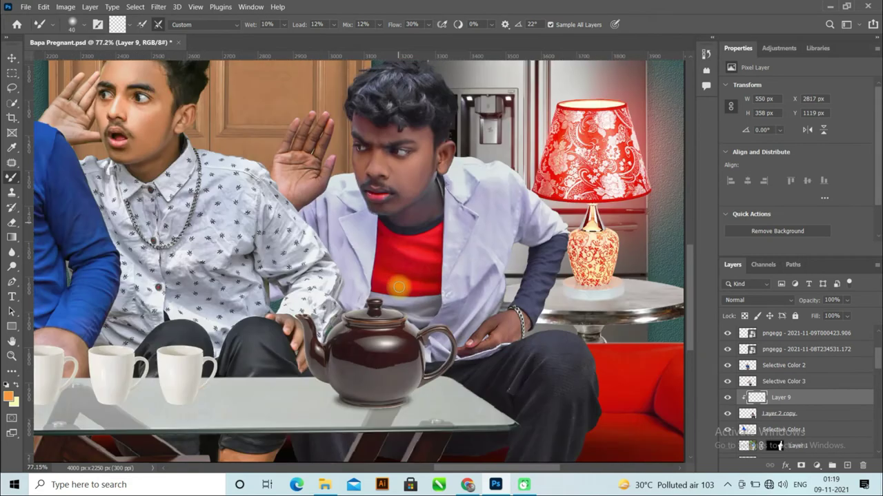
{"action": "scroll", "coordinate": [466, 326], "scroll_direction": "up", "scroll_amount": 4, "text": "alt"}
{"action": "mouse_move", "coordinate": [534, 285]}
{"action": "left_mouse_down"}
{"action": "mouse_move", "coordinate": [485, 334]}
{"action": "mouse_move", "coordinate": [440, 353]}
{"action": "left_mouse_up"}
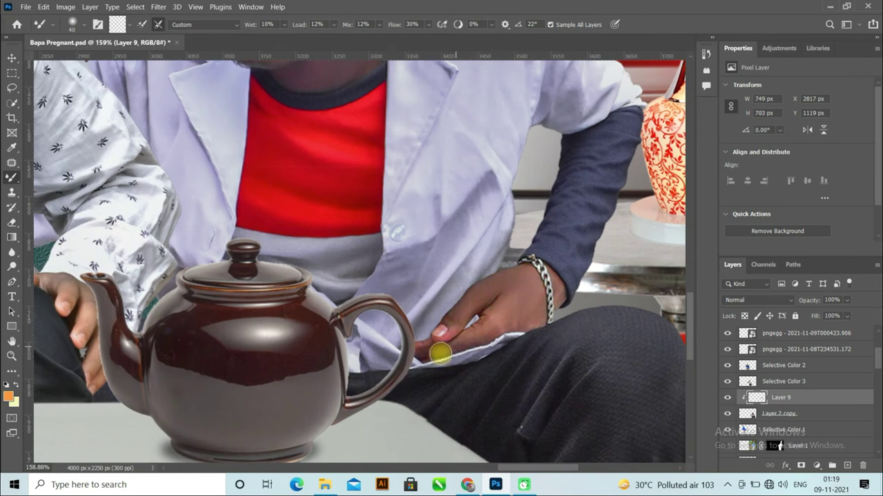
{"action": "scroll", "coordinate": [476, 344], "scroll_direction": "down", "scroll_amount": 6, "text": "alt"}
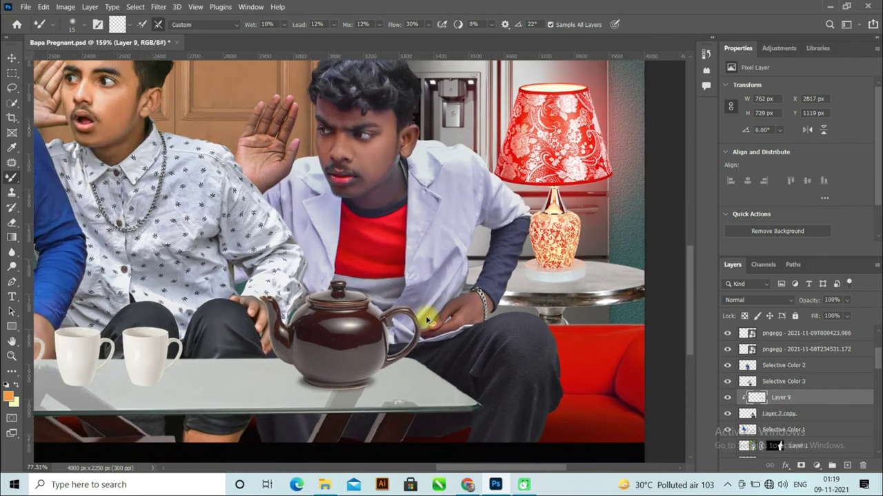
- Compare the retouch with its layer hidden, merge it into Layer 2 copy, and add a clipped Selective Color adjustment
{"action": "left_click", "coordinate": [727, 398]}
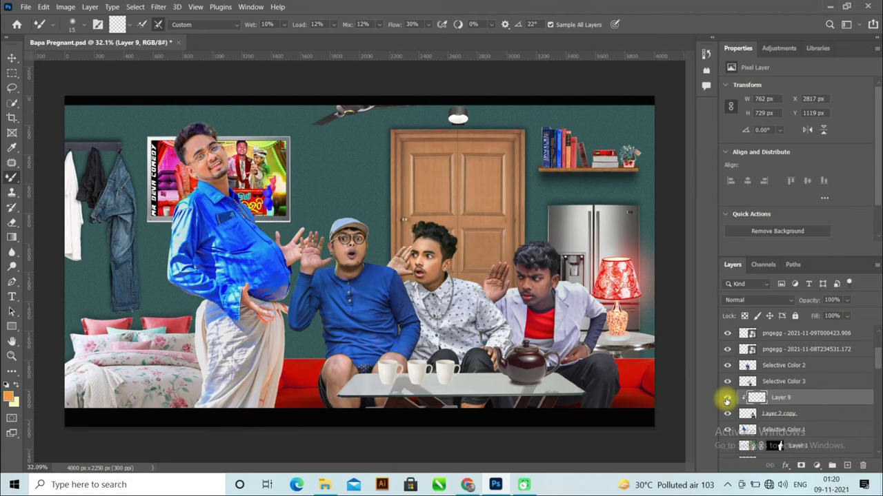
{"action": "left_click", "coordinate": [822, 417], "text": "ctrl"}
{"action": "right_click", "coordinate": [822, 416]}
{"action": "left_click", "coordinate": [736, 344]}
{"action": "left_click", "coordinate": [817, 465]}
{"action": "left_click", "coordinate": [800, 451]}
{"action": "left_click", "coordinate": [793, 250]}
- Adjust the black amount of the reds in the white-jacketed man's Selective Color adjustment
{"action": "left_click", "coordinate": [779, 100]}
{"action": "left_click", "coordinate": [768, 108]}
{"action": "left_click_drag", "start_coordinate": [795, 190], "coordinate": [876, 205]}
- Go through the yellows, greens, cyans and blues, and adjust the black amount of the magentas
{"action": "left_click", "coordinate": [772, 99]}
{"action": "left_click", "coordinate": [780, 118]}
{"action": "left_click", "coordinate": [786, 100]}
{"action": "left_click", "coordinate": [779, 127]}
{"action": "left_click", "coordinate": [785, 100]}
{"action": "left_click", "coordinate": [777, 137]}
{"action": "left_click", "coordinate": [784, 98]}
{"action": "left_click", "coordinate": [767, 144]}
{"action": "left_click", "coordinate": [784, 99]}
{"action": "left_click", "coordinate": [774, 155]}
{"action": "left_click_drag", "start_coordinate": [796, 190], "coordinate": [876, 191]}
- Raise the black amount of the blacks range slightly and switch the Selective Color adjustment to the neutrals
{"action": "left_click", "coordinate": [784, 100]}
{"action": "left_click", "coordinate": [779, 182]}
{"action": "left_click_drag", "start_coordinate": [795, 191], "coordinate": [798, 192]}
{"action": "left_click", "coordinate": [785, 100]}
{"action": "left_click", "coordinate": [781, 173]}
- Merge the Selective Color 4 adjustment with the white-jacketed man's layer and save the document
{"action": "left_click", "coordinate": [816, 411], "text": "ctrl"}
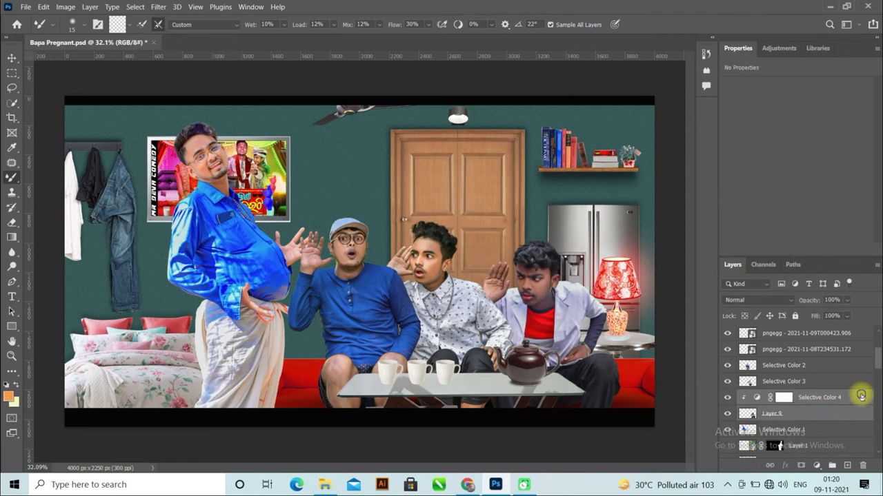
{"action": "right_click", "coordinate": [860, 395]}
{"action": "left_click", "coordinate": [781, 401]}
{"action": "key", "text": "ctrl+s"}
- Adjust the hanging clothes layer in Camera Raw with contrast +43, highlights -100, shadows +100, blacks +100 and clarity +26
{"action": "scroll", "coordinate": [397, 292], "scroll_direction": "down", "scroll_amount": 3}
{"action": "scroll", "coordinate": [392, 298], "scroll_direction": "up", "scroll_amount": 6}
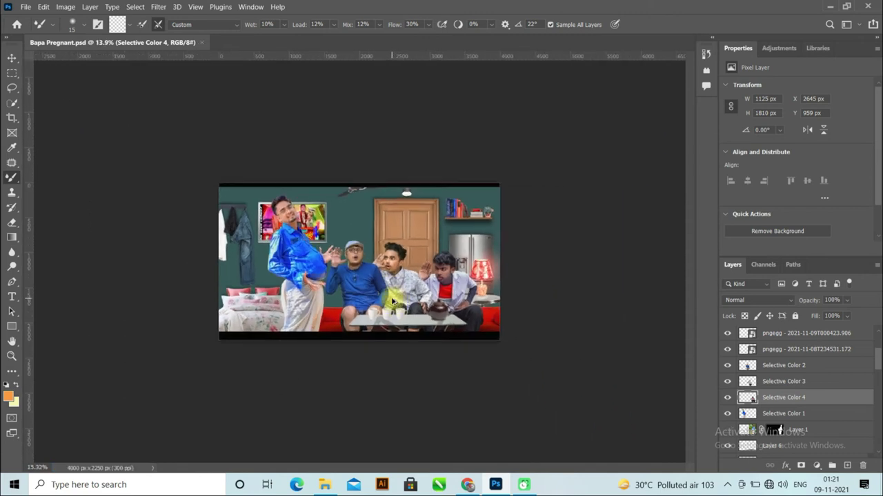
{"action": "key", "text": "v"}
{"action": "left_click", "coordinate": [153, 215]}
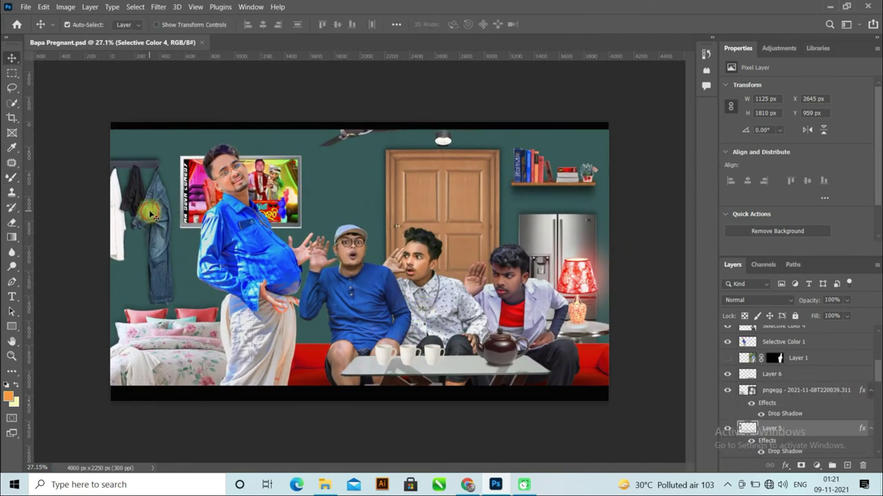
{"action": "left_click", "coordinate": [158, 7]}
{"action": "left_click", "coordinate": [193, 92]}
{"action": "key", "text": "ctrl+shift+a"}
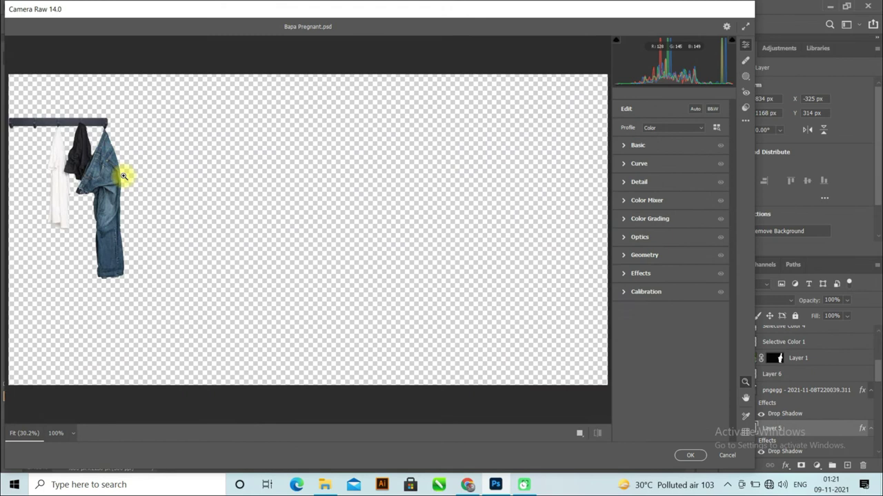
{"action": "left_click", "coordinate": [638, 145]}
{"action": "left_click_drag", "start_coordinate": [671, 259], "coordinate": [613, 248]}
{"action": "left_click_drag", "start_coordinate": [673, 232], "coordinate": [691, 231]}
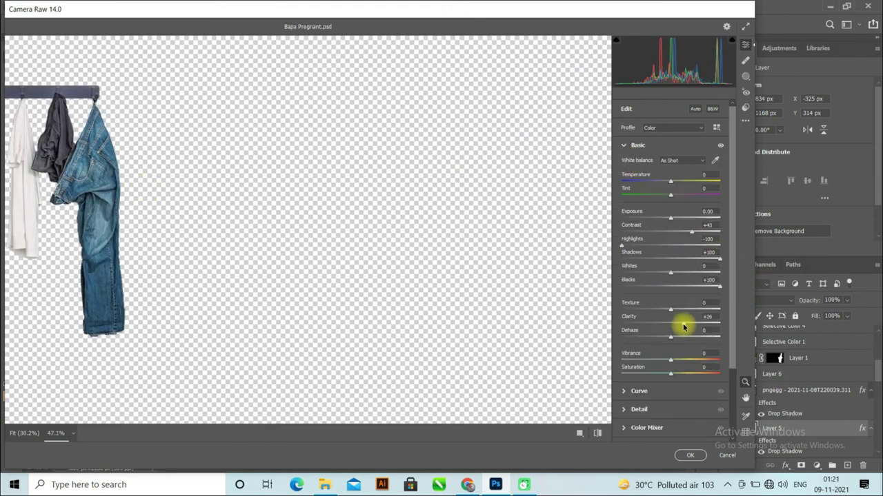
- Set the blue saturation of the hanging clothes to +51 in the Color Mixer and apply the Camera Raw filter
{"action": "left_click", "coordinate": [624, 145]}
{"action": "left_click", "coordinate": [624, 200]}
{"action": "left_click_drag", "start_coordinate": [670, 266], "coordinate": [695, 265]}
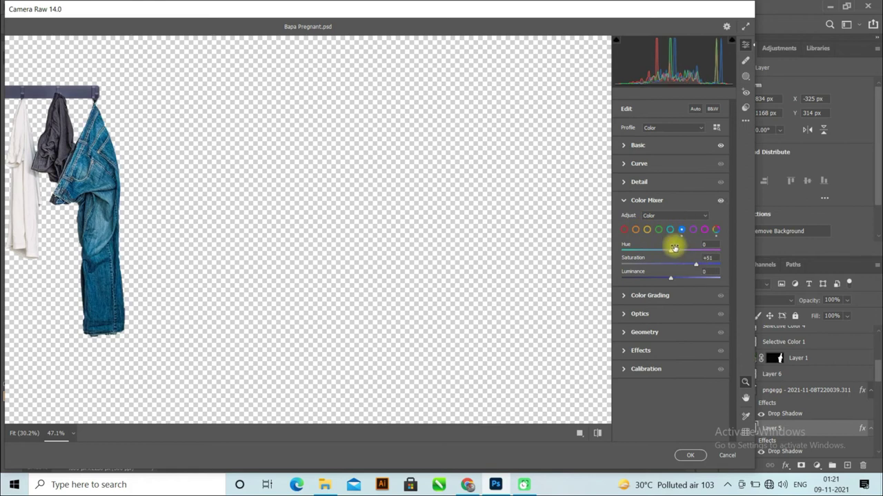
{"action": "left_click", "coordinate": [690, 455]}
- Adjust the bed layer in Camera Raw with highlights -100 and whites +13, and raise its clarity
{"action": "left_click", "coordinate": [187, 348]}
{"action": "left_click", "coordinate": [158, 6]}
{"action": "left_click", "coordinate": [177, 86]}
{"action": "left_click", "coordinate": [623, 200]}
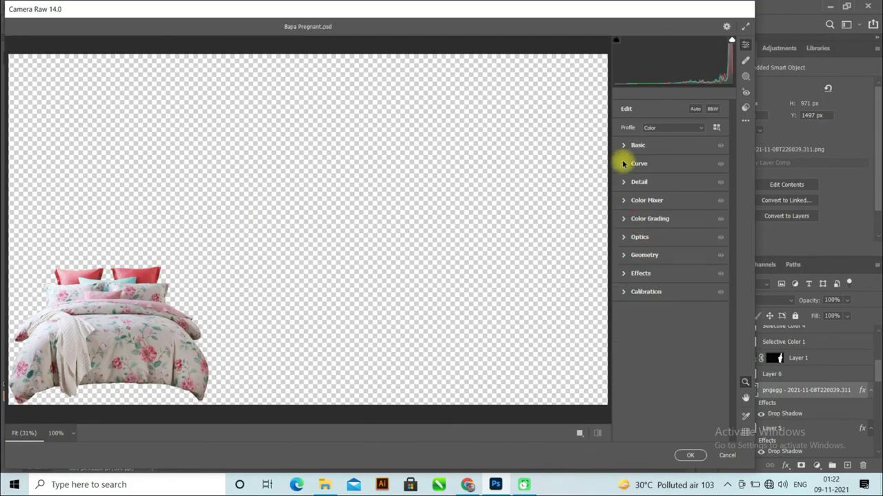
{"action": "left_click", "coordinate": [624, 145]}
{"action": "left_click_drag", "start_coordinate": [670, 245], "coordinate": [621, 245]}
{"action": "mouse_move", "coordinate": [669, 272]}
{"action": "left_mouse_down"}
{"action": "mouse_move", "coordinate": [694, 278]}
{"action": "mouse_move", "coordinate": [677, 280]}
{"action": "left_mouse_up"}
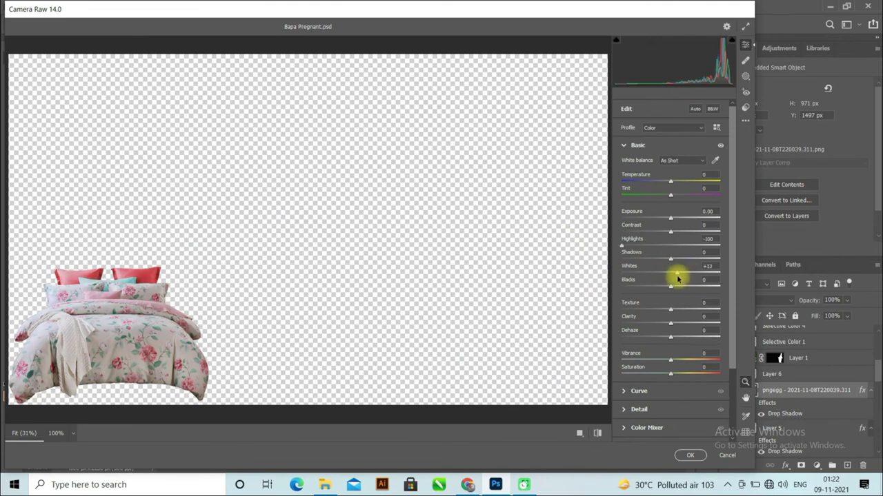
{"action": "left_click_drag", "start_coordinate": [670, 322], "coordinate": [690, 324]}
- Raise the bed's red, magenta and aqua saturation in the Color Mixer, set blue saturation to +79, and apply the filter
{"action": "left_click", "coordinate": [622, 146]}
{"action": "left_click", "coordinate": [631, 200]}
{"action": "left_click", "coordinate": [624, 230]}
{"action": "left_click_drag", "start_coordinate": [670, 265], "coordinate": [715, 268]}
{"action": "left_click", "coordinate": [705, 231]}
{"action": "left_click", "coordinate": [670, 230]}
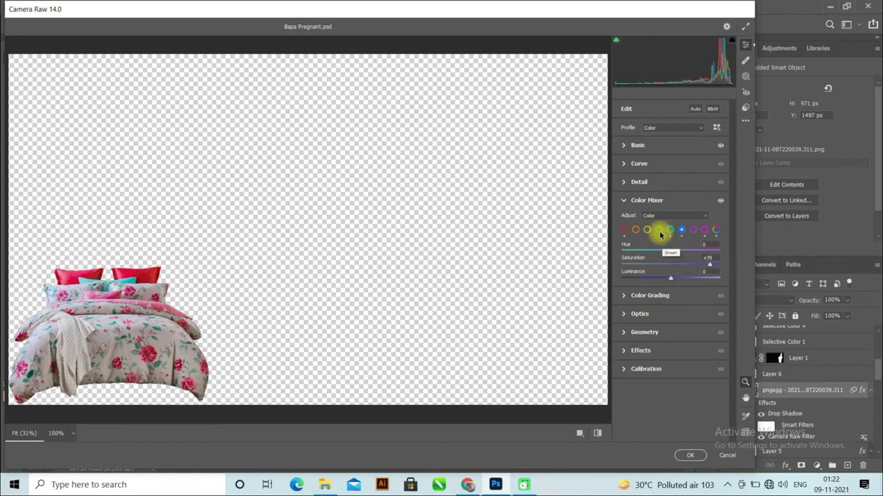
{"action": "left_click", "coordinate": [690, 455]}
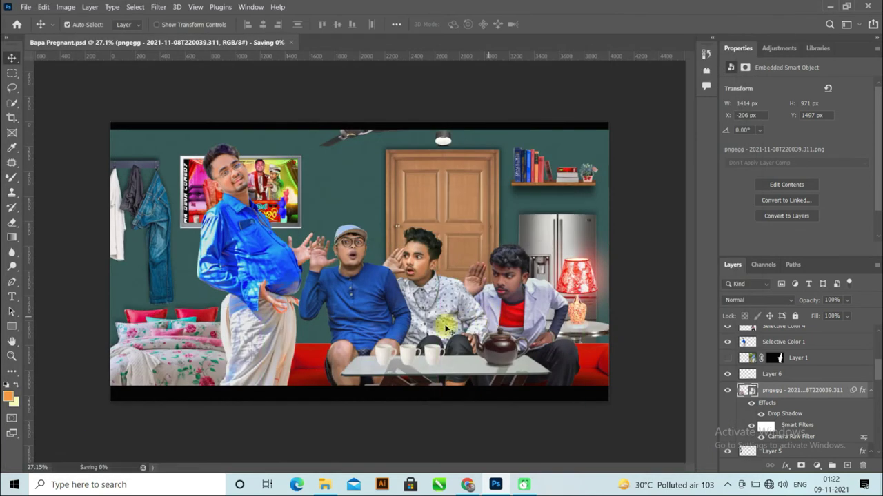
- Apply Camera Raw to the bookshelf with contrast +17, highlights -100, shadows +19, blacks +100 and clarity +15, and save the document
{"action": "left_click", "coordinate": [535, 175]}
{"action": "left_click", "coordinate": [158, 7]}
{"action": "left_click", "coordinate": [197, 85]}
{"action": "left_click", "coordinate": [624, 145]}
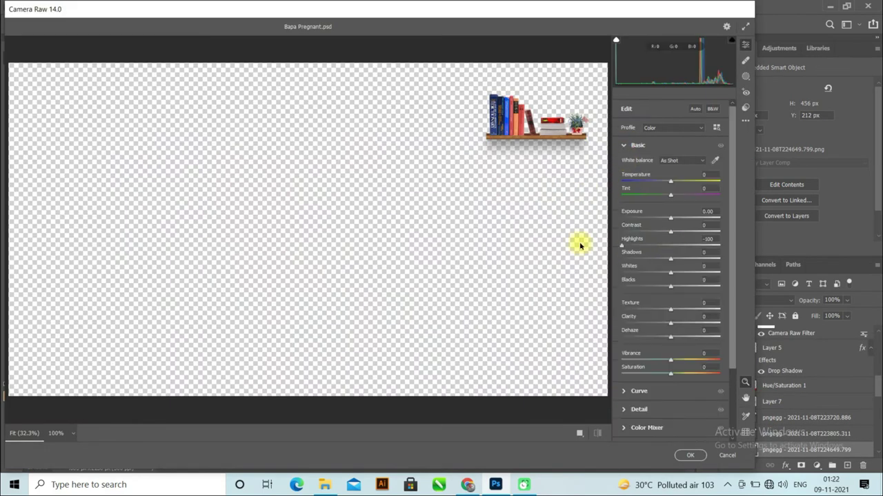
{"action": "left_click_drag", "start_coordinate": [721, 261], "coordinate": [681, 260]}
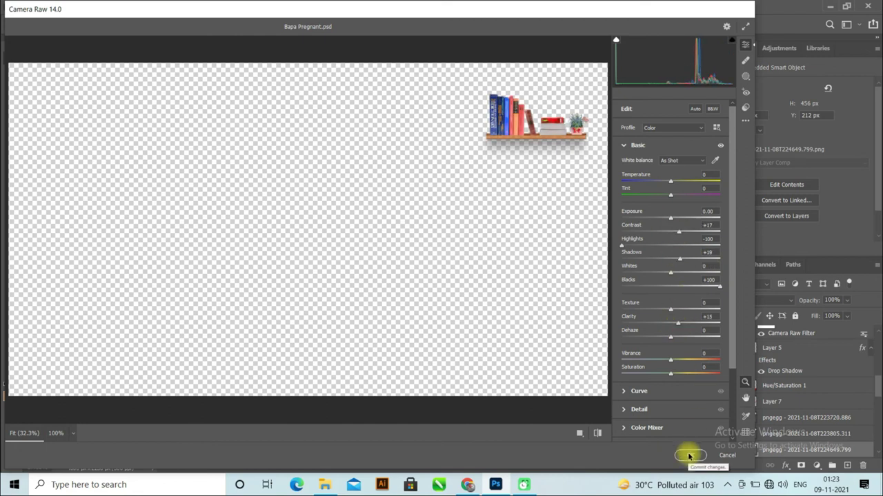
{"action": "left_click", "coordinate": [689, 455]}
{"action": "key", "text": "ctrl+s"}
{"action": "scroll", "coordinate": [458, 284], "scroll_direction": "down", "scroll_amount": 6}
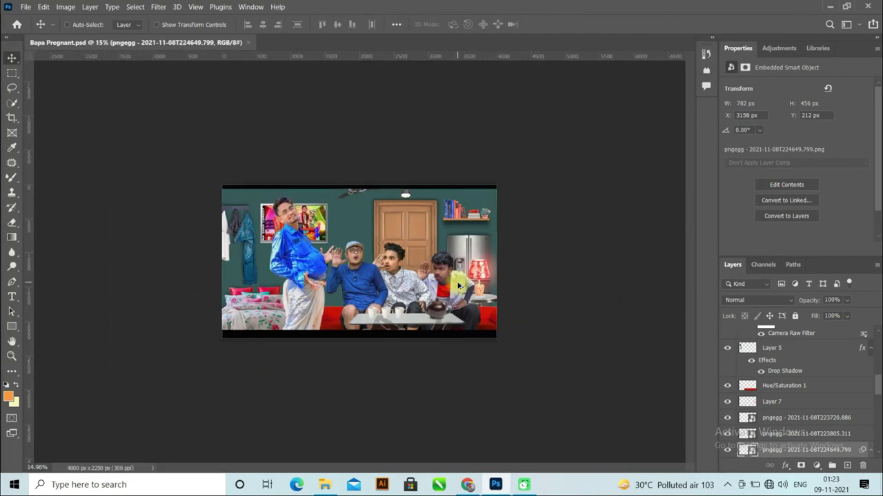
- Paint a soft orange glow over the ceiling lamp on a new layer and set its blend mode to Screen
{"action": "scroll", "coordinate": [458, 285], "scroll_direction": "up", "scroll_amount": 4}
{"action": "left_click", "coordinate": [848, 465]}
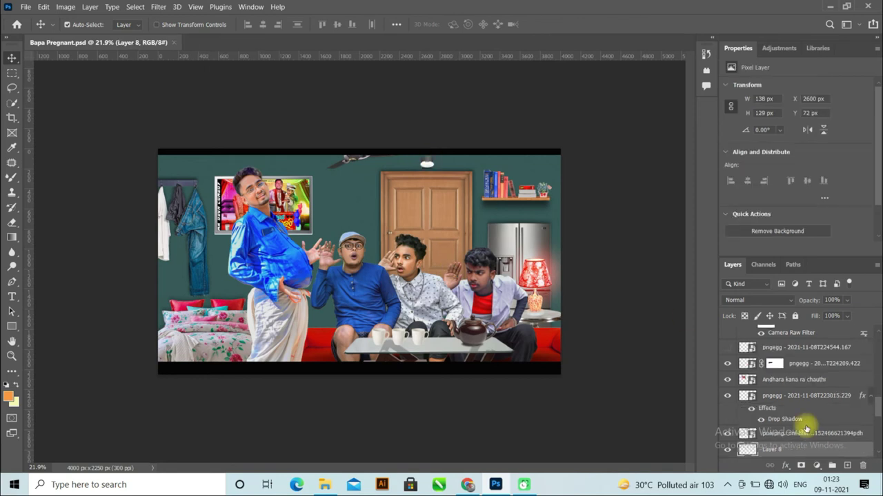
{"action": "right_click", "coordinate": [11, 176]}
{"action": "left_click", "coordinate": [60, 175]}
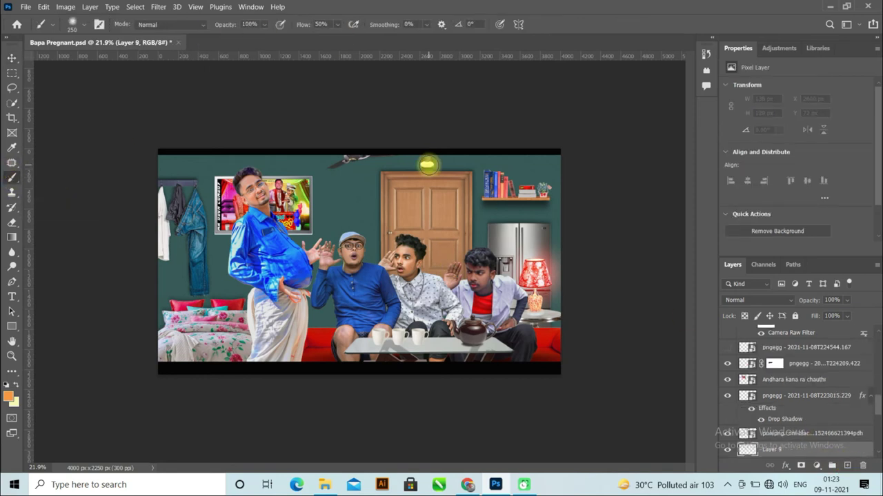
{"action": "left_click", "coordinate": [738, 301]}
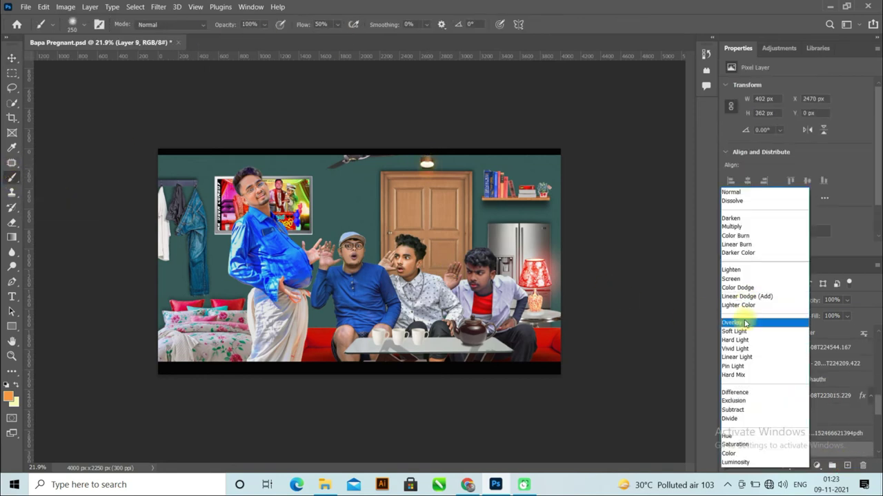
{"action": "left_click", "coordinate": [744, 276]}
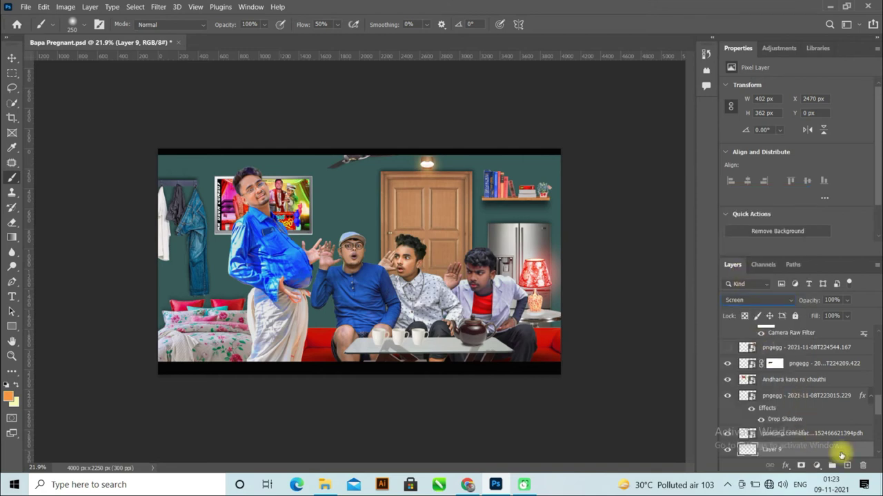
- Add a new layer above the bed layer and paint a large pale yellow glow around the ceiling lamp with a 3700 px brush
{"action": "scroll", "coordinate": [811, 419], "scroll_direction": "up", "scroll_amount": 10}
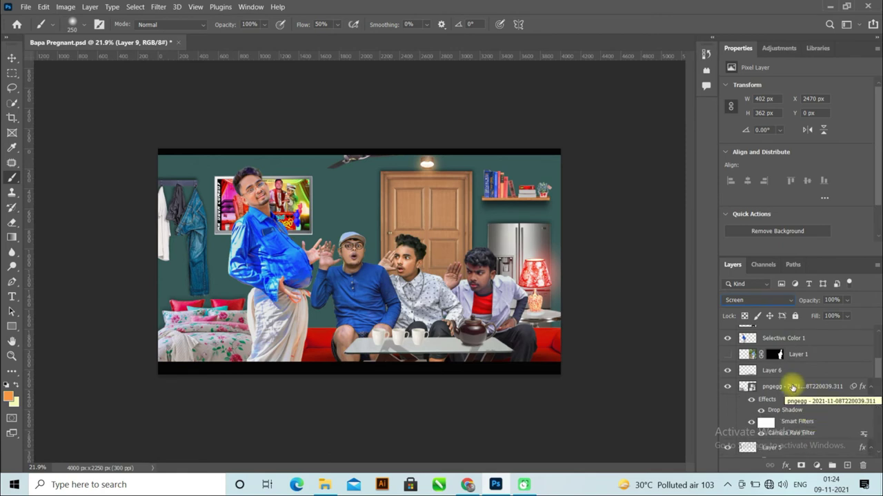
{"action": "left_click", "coordinate": [793, 387]}
{"action": "left_click", "coordinate": [846, 465]}
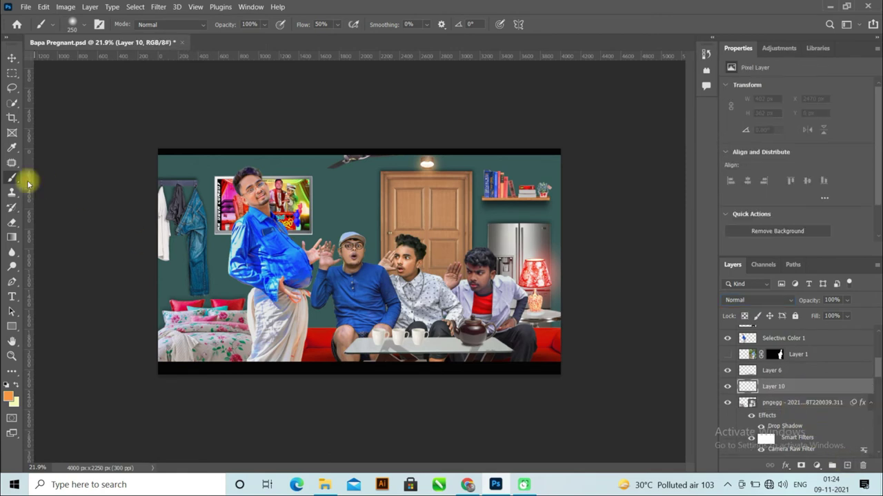
{"action": "key", "text": "bracketright"}
{"action": "key", "text": "bracketright"}
{"action": "key", "text": "bracketright"}
{"action": "key", "text": "bracketright"}
{"action": "key", "text": "bracketright"}
{"action": "key", "text": "bracketright"}
{"action": "key", "text": "bracketright"}
{"action": "key", "text": "bracketright"}
{"action": "key", "text": "bracketright"}
{"action": "key", "text": "bracketright"}
{"action": "key", "text": "bracketright"}
{"action": "key", "text": "bracketright"}
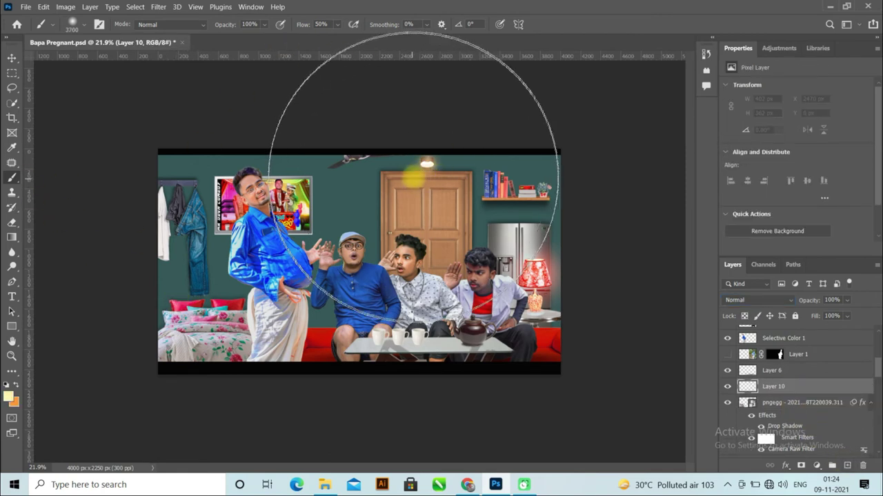
{"action": "left_click", "coordinate": [411, 144]}
{"action": "left_click", "coordinate": [411, 144]}
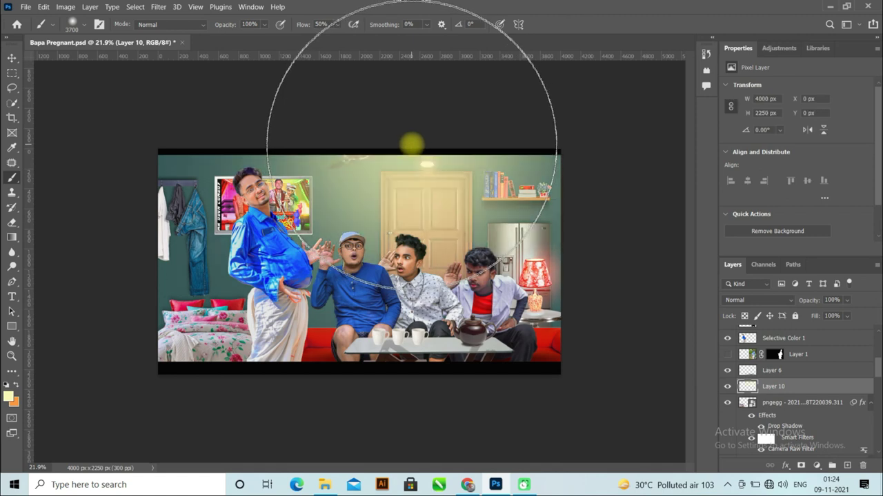
{"action": "key", "text": "ctrl+z"}
{"action": "scroll", "coordinate": [448, 197], "scroll_direction": "down", "scroll_amount": 3}
{"action": "scroll", "coordinate": [448, 196], "scroll_direction": "up", "scroll_amount": 3}
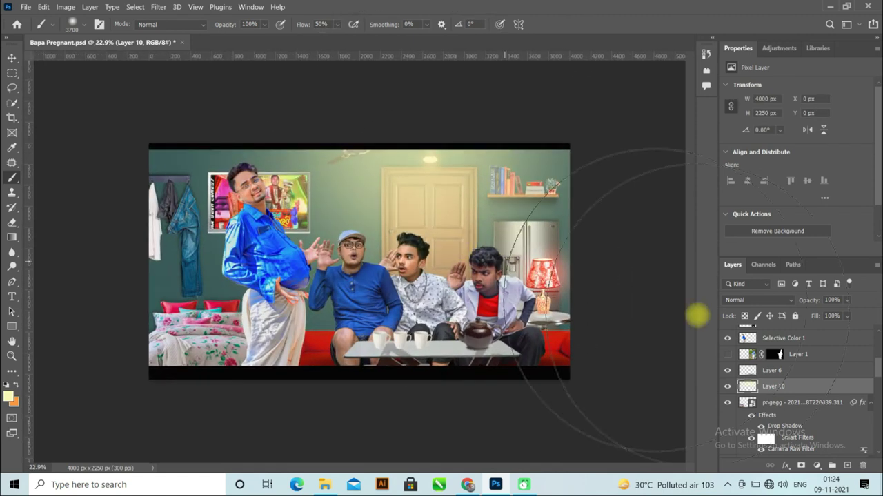
- Set the large yellow glow layer's blend mode to Screen and save the document
{"action": "left_click", "coordinate": [762, 300]}
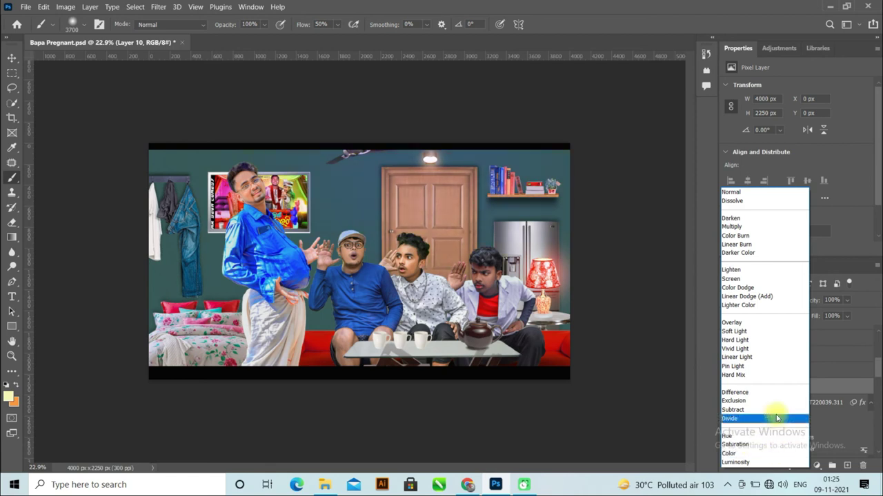
{"action": "left_click", "coordinate": [731, 278]}
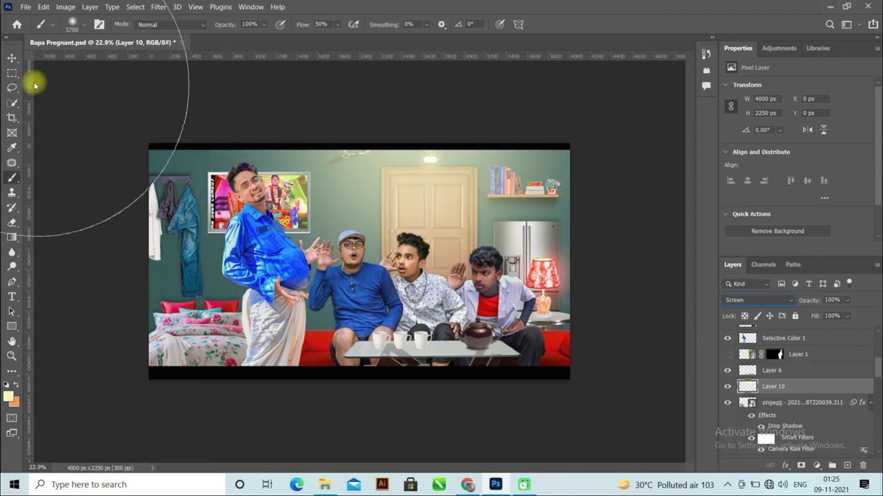
{"action": "left_click", "coordinate": [11, 57]}
{"action": "scroll", "coordinate": [370, 243], "scroll_direction": "down", "scroll_amount": 4}
{"action": "scroll", "coordinate": [370, 242], "scroll_direction": "up", "scroll_amount": 4}
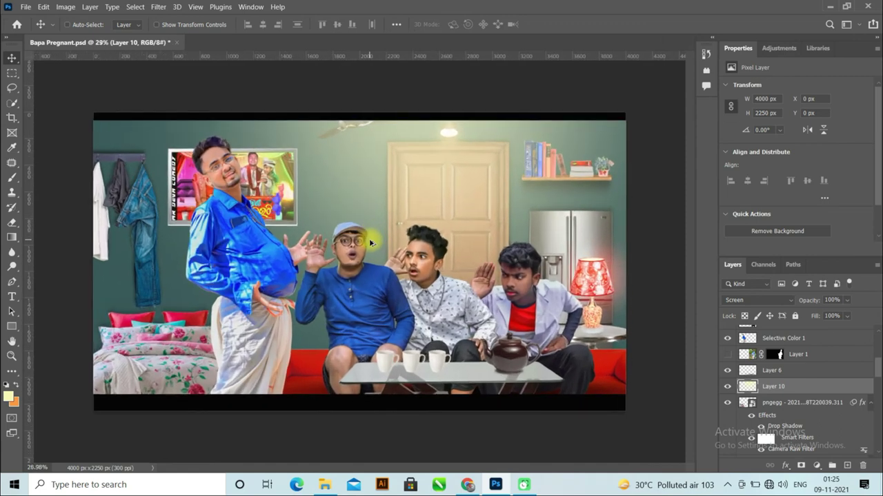
{"action": "key", "text": "ctrl+s"}
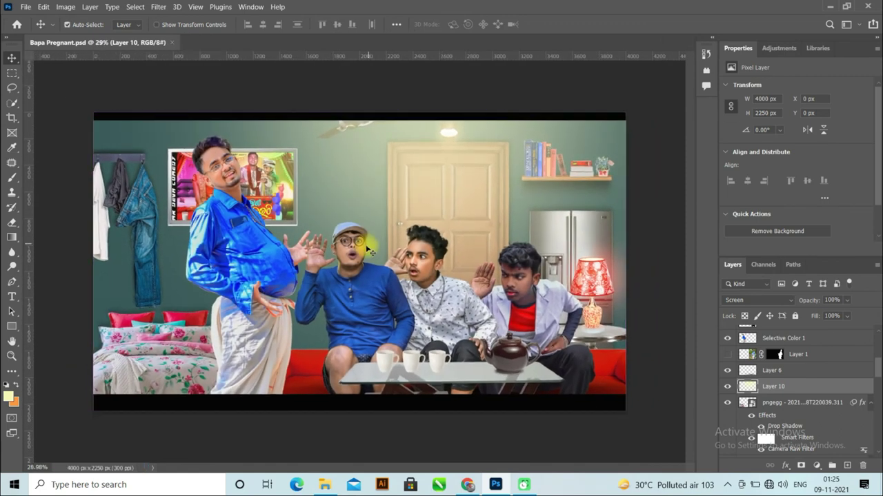
- Select the Selective Color 2 layer containing the seated man with the cap
{"action": "scroll", "coordinate": [357, 256], "scroll_direction": "down", "scroll_amount": 2}
{"action": "scroll", "coordinate": [357, 255], "scroll_direction": "up", "scroll_amount": 2}
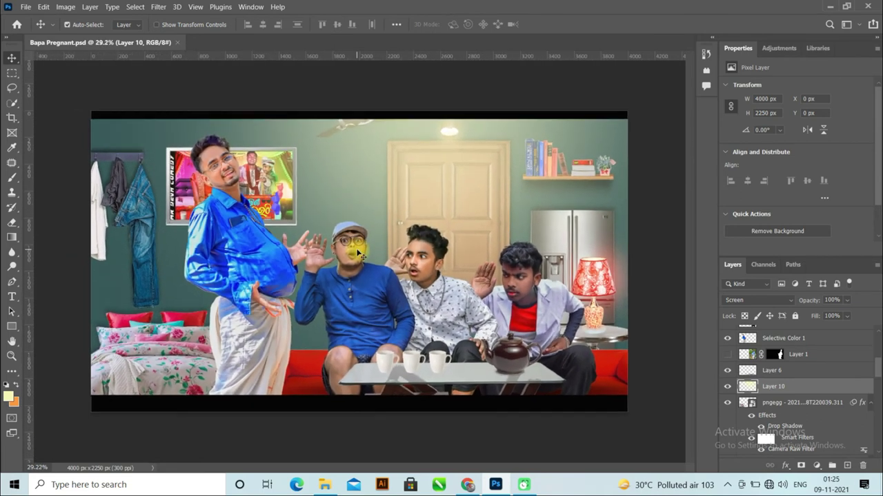
{"action": "left_click", "coordinate": [560, 313]}
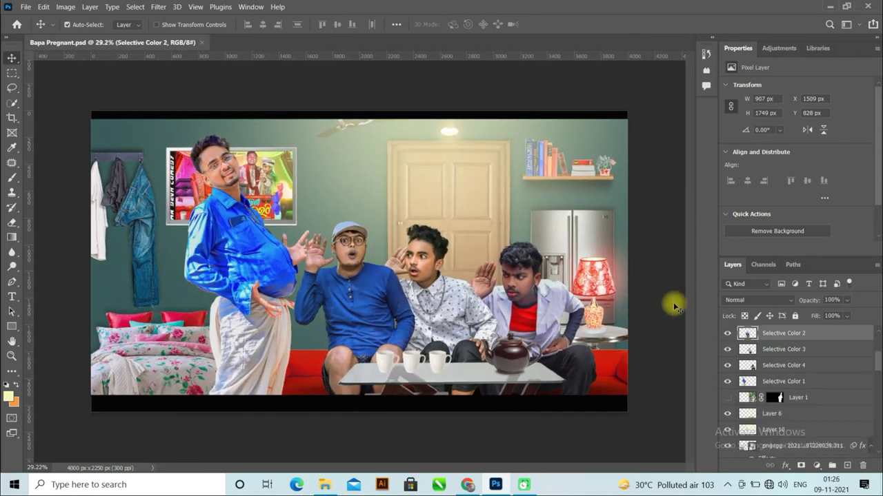
{"action": "double_click", "coordinate": [855, 336]}
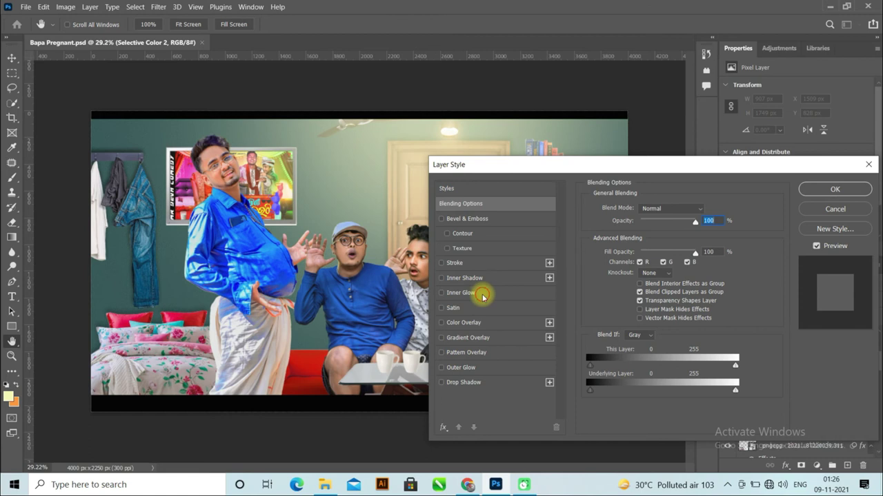
{"action": "left_click", "coordinate": [476, 293]}
{"action": "left_click", "coordinate": [442, 292]}
{"action": "left_click", "coordinate": [479, 278]}
{"action": "left_click", "coordinate": [646, 242]}
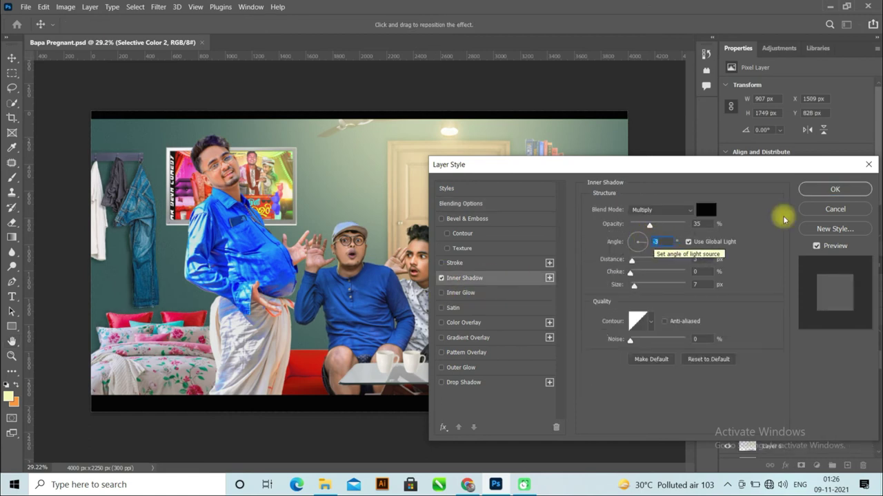
{"action": "left_click", "coordinate": [817, 209]}
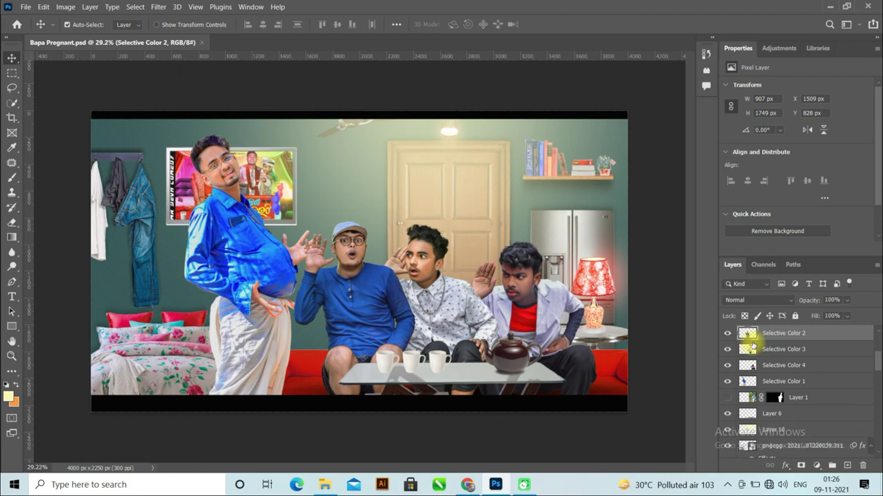
- Add a new layer clipped to the Selective Color 2 layer of the man with the cap
{"action": "left_click", "coordinate": [847, 465]}
{"action": "right_click", "coordinate": [836, 333]}
{"action": "left_click", "coordinate": [713, 222]}
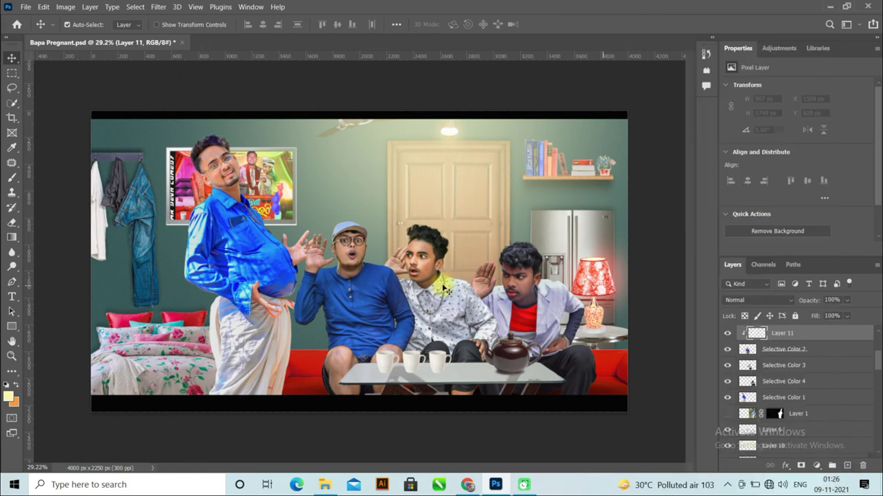
- Paint pale yellow light along the edges of the capped man's cap, face and shoulder with a 150 px soft brush
{"action": "key", "text": "b"}
{"action": "key", "text": "["}
{"action": "key", "text": "["}
{"action": "key", "text": "["}
{"action": "key", "text": "["}
{"action": "key", "text": "["}
{"action": "key", "text": "["}
{"action": "key", "text": "["}
{"action": "key", "text": "["}
{"action": "key", "text": "["}
{"action": "key", "text": "["}
{"action": "key", "text": "["}
{"action": "key", "text": "["}
{"action": "key", "text": "["}
{"action": "key", "text": "["}
{"action": "key", "text": "["}
{"action": "key", "text": "["}
{"action": "key", "text": "["}
{"action": "key", "text": "["}
{"action": "key", "text": "["}
{"action": "key", "text": "["}
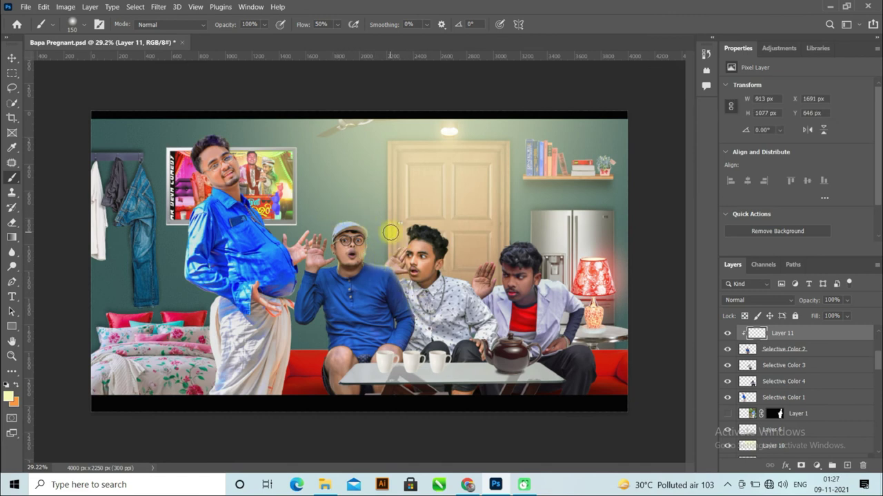
{"action": "scroll", "coordinate": [410, 251], "scroll_direction": "up", "scroll_amount": 2}
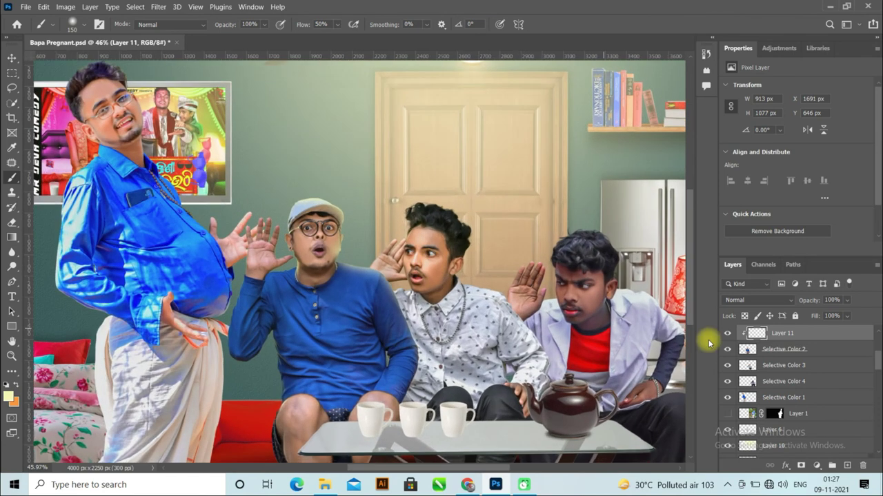
- Set the blend mode of the capped man's clipped highlight layer to Screen
{"action": "left_click", "coordinate": [759, 300]}
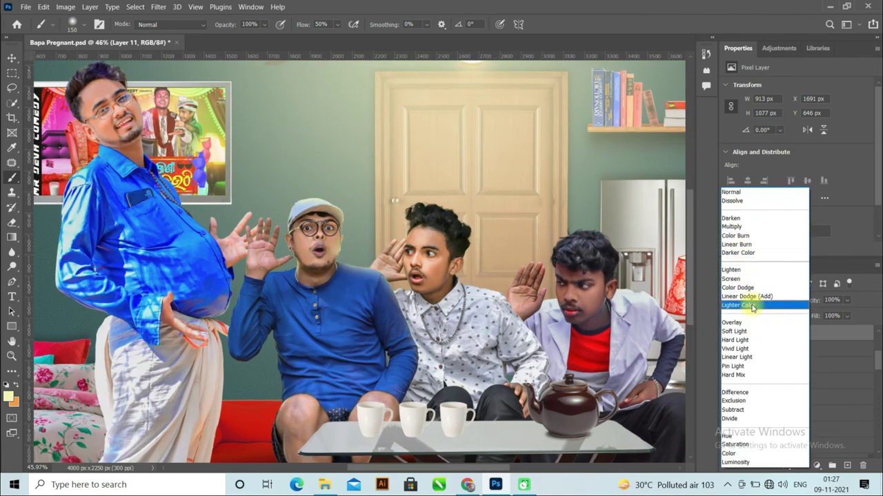
{"action": "left_click", "coordinate": [743, 278]}
{"action": "scroll", "coordinate": [423, 257], "scroll_direction": "down", "scroll_amount": 3}
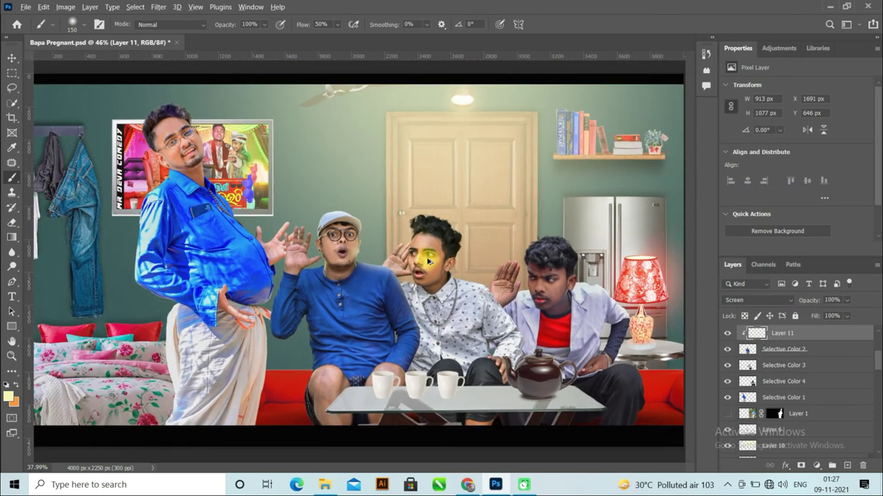
- Add a new layer clipped to the Selective Color 1 layer of the standing man in the blue shirt
{"action": "key", "text": "alt+v"}
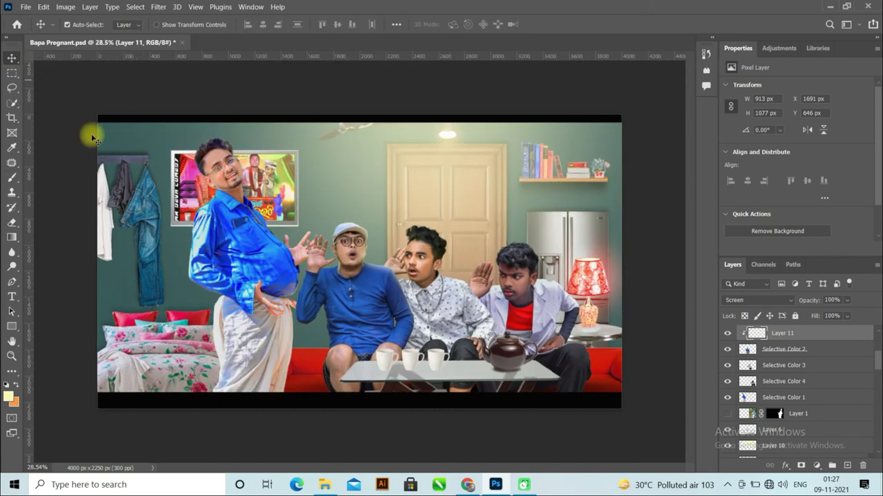
{"action": "left_click", "coordinate": [847, 466]}
{"action": "right_click", "coordinate": [821, 400]}
{"action": "left_click", "coordinate": [758, 226]}
{"action": "scroll", "coordinate": [208, 253], "scroll_direction": "up", "scroll_amount": 4}
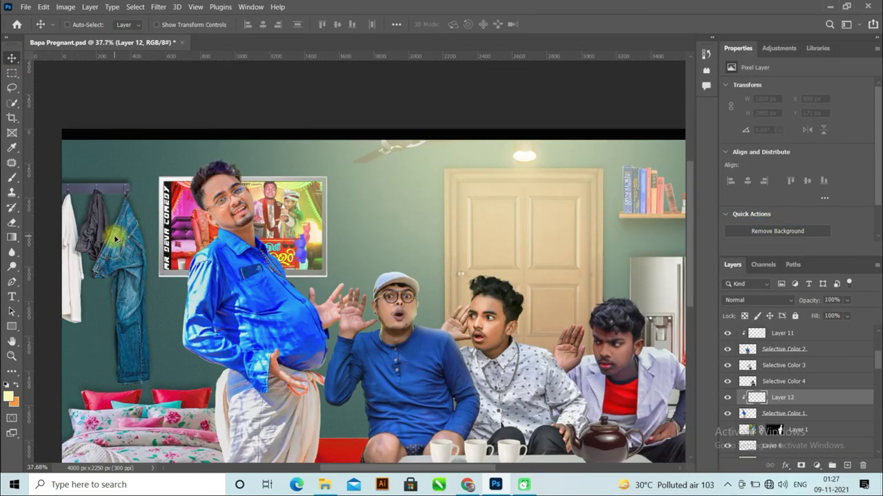
- Paint pale yellow light along the standing man's door-facing edges with a 150 px soft brush and set the layer's blend mode to Screen
{"action": "left_click", "coordinate": [12, 177]}
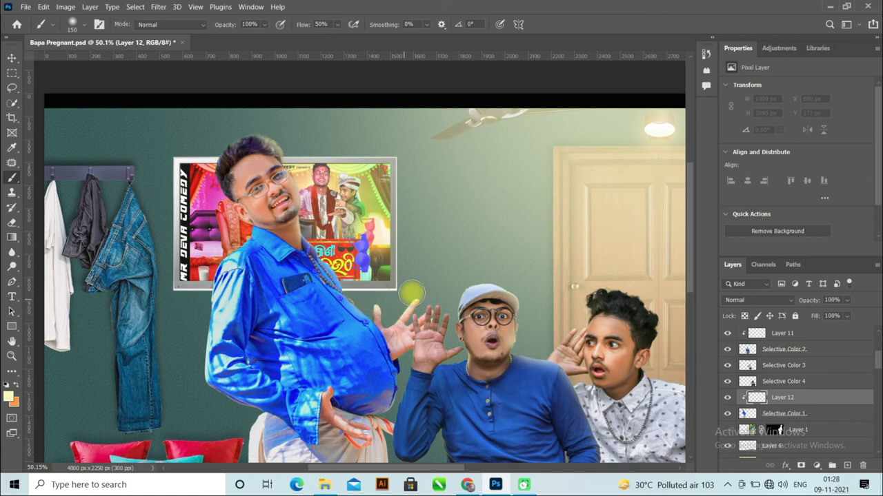
{"action": "scroll", "coordinate": [397, 304], "scroll_direction": "down", "scroll_amount": 3}
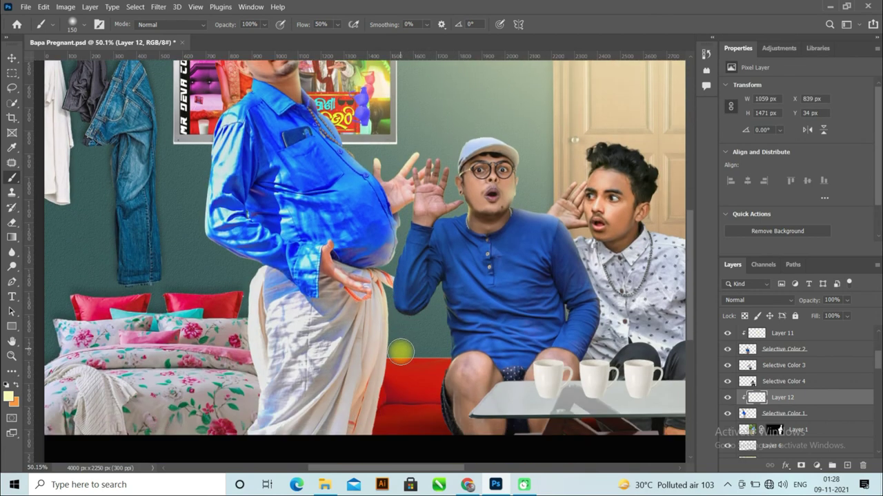
{"action": "scroll", "coordinate": [400, 352], "scroll_direction": "down", "scroll_amount": 3}
{"action": "left_click", "coordinate": [758, 300]}
{"action": "left_click", "coordinate": [747, 283]}
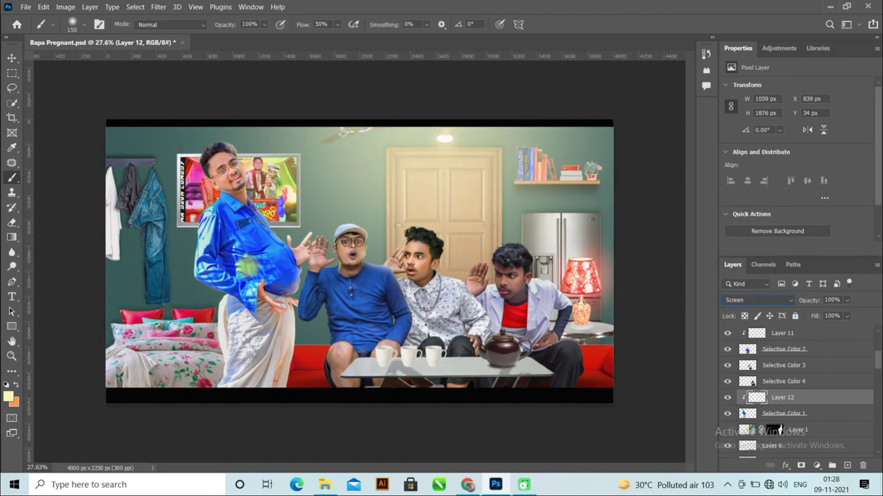
- Add a new layer clipped to the Selective Color 3 layer of the seated man in the white patterned shirt
{"action": "left_click", "coordinate": [9, 56]}
{"action": "scroll", "coordinate": [322, 310], "scroll_direction": "down", "scroll_amount": 2}
{"action": "scroll", "coordinate": [464, 333], "scroll_direction": "up", "scroll_amount": 3}
{"action": "scroll", "coordinate": [528, 319], "scroll_direction": "down", "scroll_amount": 3}
{"action": "scroll", "coordinate": [441, 310], "scroll_direction": "up", "scroll_amount": 1}
{"action": "left_click", "coordinate": [436, 307]}
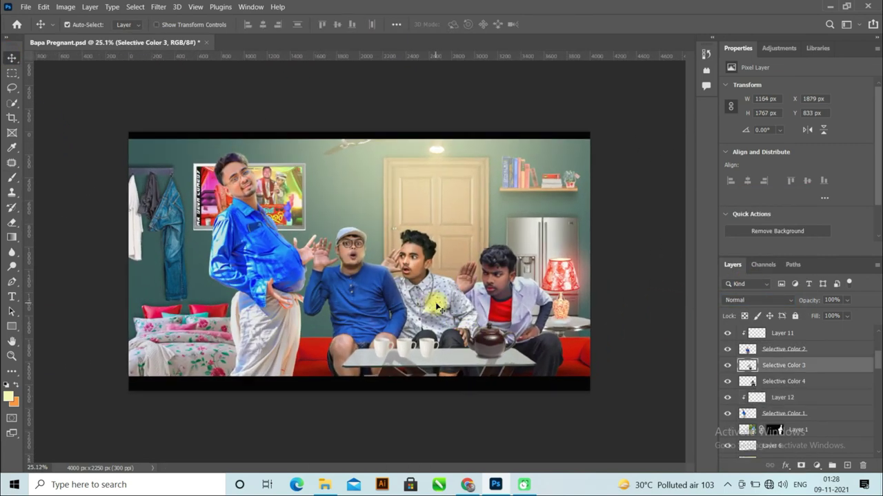
{"action": "right_click", "coordinate": [835, 364]}
{"action": "left_click", "coordinate": [828, 341], "text": "alt"}
- Paint pale yellow light over the hair and shoulder edges of the man in the patterned shirt with a 150 px soft brush
{"action": "scroll", "coordinate": [487, 279], "scroll_direction": "up", "scroll_amount": 2}
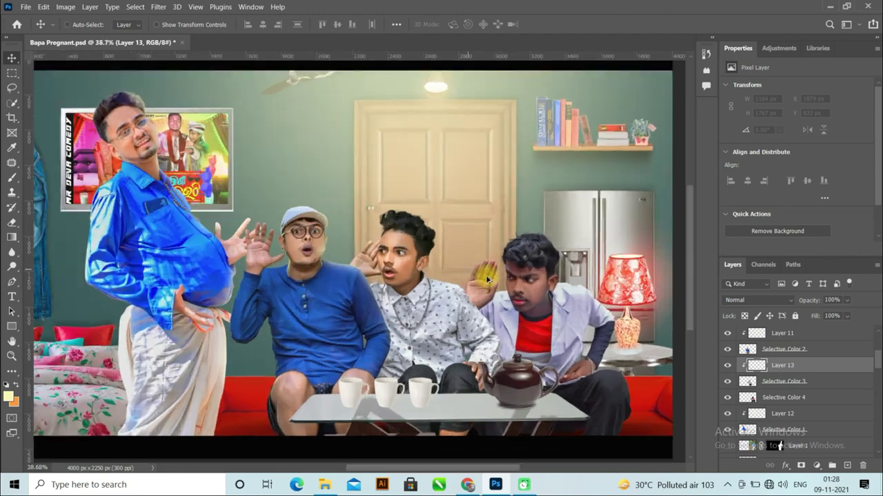
{"action": "scroll", "coordinate": [428, 269], "scroll_direction": "up", "scroll_amount": 3}
{"action": "left_click", "coordinate": [11, 177]}
{"action": "mouse_move", "coordinate": [338, 196]}
{"action": "left_mouse_down"}
{"action": "mouse_move", "coordinate": [345, 187]}
{"action": "mouse_move", "coordinate": [424, 210]}
{"action": "left_mouse_up"}
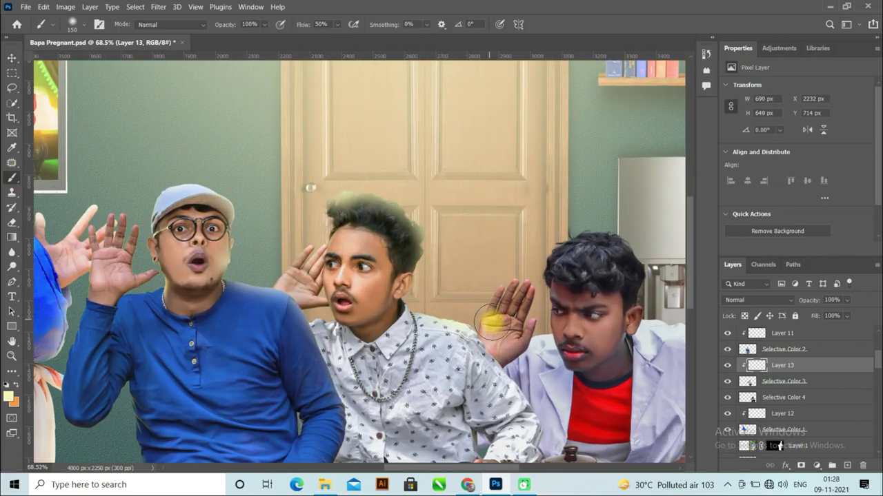
- Set the blend mode of the patterned-shirt man's clipped highlight layer to Screen
{"action": "scroll", "coordinate": [417, 366], "scroll_direction": "down", "scroll_amount": 1}
{"action": "left_click", "coordinate": [758, 300]}
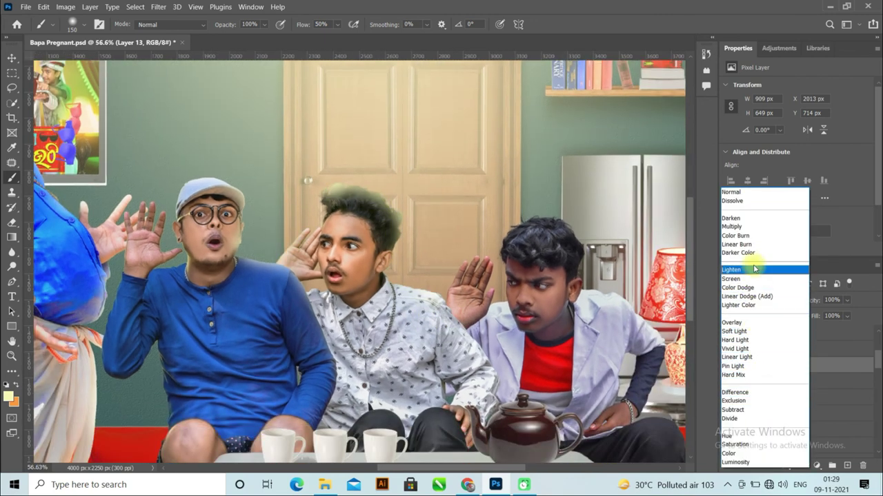
{"action": "left_click", "coordinate": [749, 280]}
{"action": "key", "text": "v"}
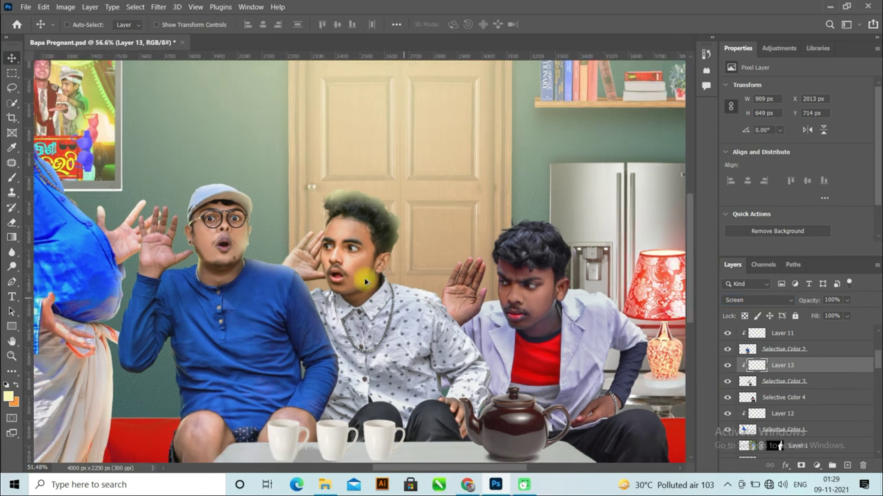
- Add a new layer clipped to the Selective Color 4 layer of the seated man in the red shirt and white jacket
{"action": "scroll", "coordinate": [414, 286], "scroll_direction": "down", "scroll_amount": 3}
{"action": "scroll", "coordinate": [463, 291], "scroll_direction": "up", "scroll_amount": 3}
{"action": "left_click_drag", "start_coordinate": [398, 305], "coordinate": [218, 271]}
{"action": "left_click", "coordinate": [744, 395]}
{"action": "left_click", "coordinate": [847, 466]}
{"action": "right_click", "coordinate": [851, 400]}
{"action": "left_click", "coordinate": [749, 225]}
- Paint pale yellow light along the lamp-side shoulder and arm of the man in the white jacket with a 150 px soft brush
{"action": "scroll", "coordinate": [331, 262], "scroll_direction": "up", "scroll_amount": 1}
{"action": "left_click", "coordinate": [13, 179]}
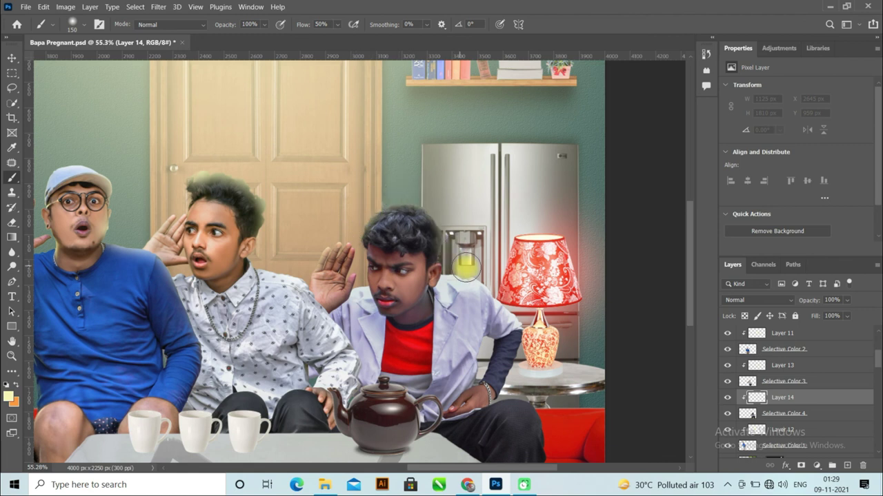
{"action": "scroll", "coordinate": [534, 364], "scroll_direction": "down", "scroll_amount": 3}
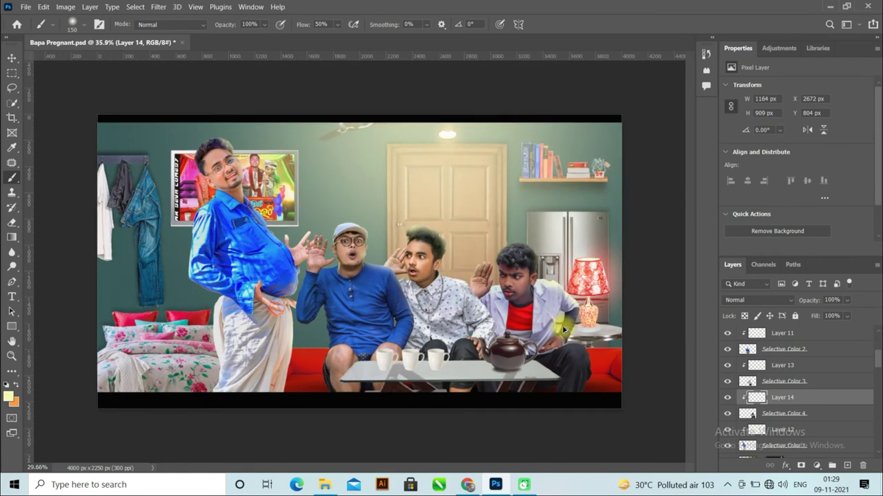
{"action": "scroll", "coordinate": [534, 364], "scroll_direction": "up", "scroll_amount": 1}
- Set the blend mode of the white-jacket man's highlight layer to Screen and save the document
{"action": "left_click", "coordinate": [759, 301]}
{"action": "left_click", "coordinate": [746, 278]}
{"action": "left_click", "coordinate": [11, 57]}
{"action": "scroll", "coordinate": [372, 323], "scroll_direction": "down", "scroll_amount": 4}
{"action": "scroll", "coordinate": [373, 324], "scroll_direction": "up", "scroll_amount": 3}
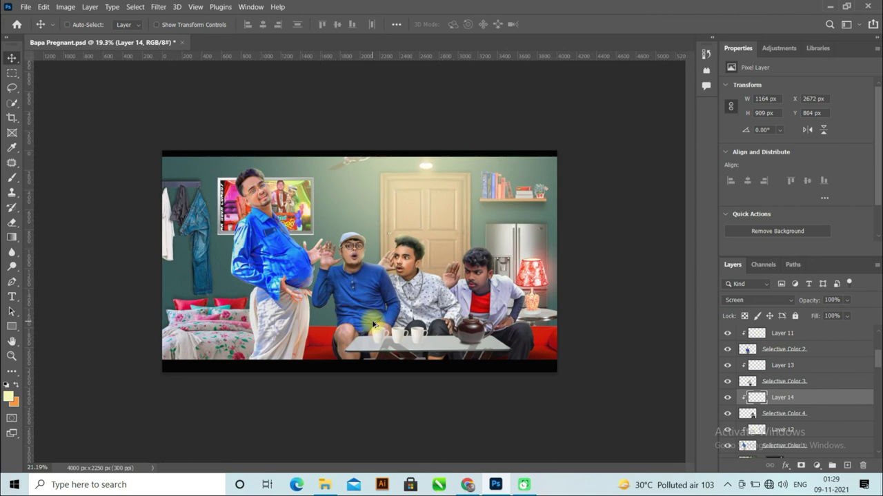
{"action": "key", "text": "ctrl+s"}
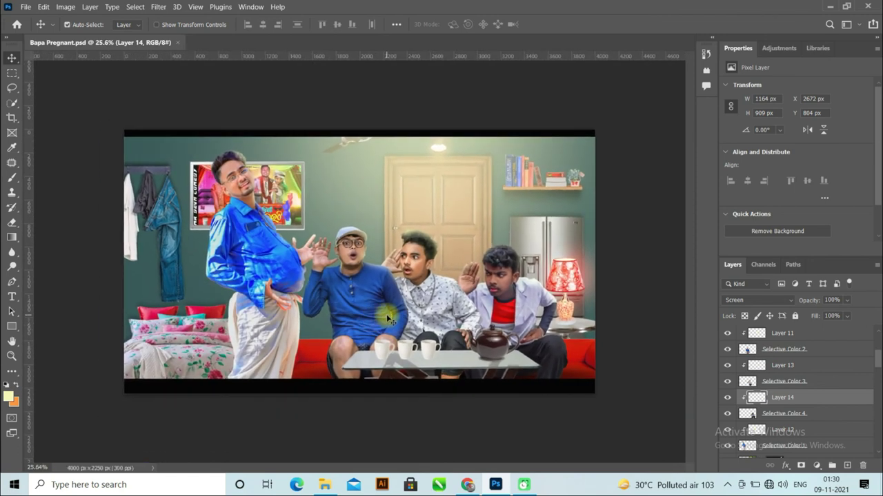